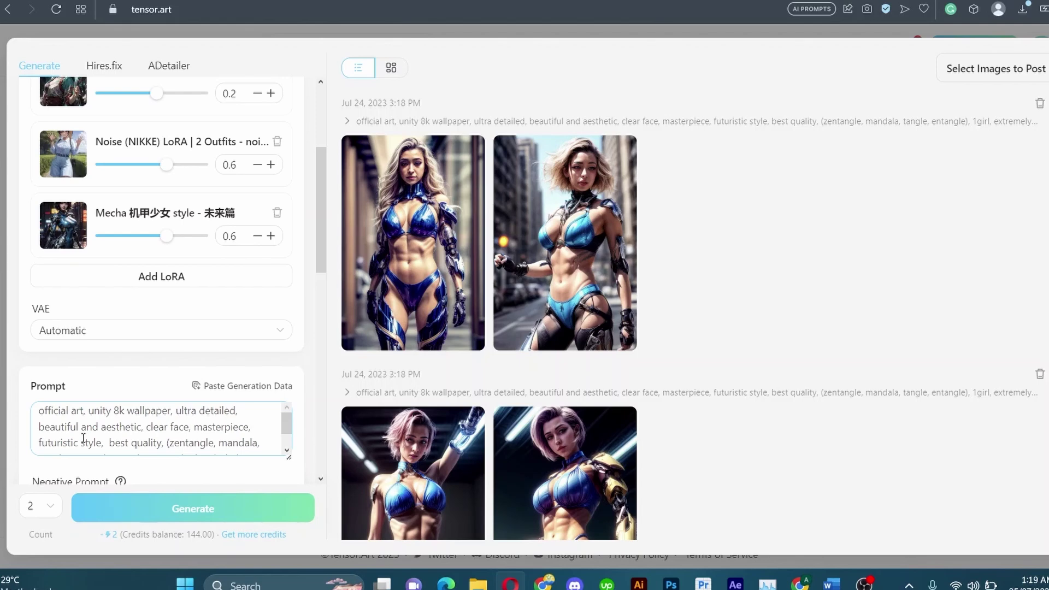
# Remove 'armored bikini,' from the prompt and generate a fresh pair of images
pyautogui.click(82, 440)
pyautogui.scroll(-5, 100, 438)
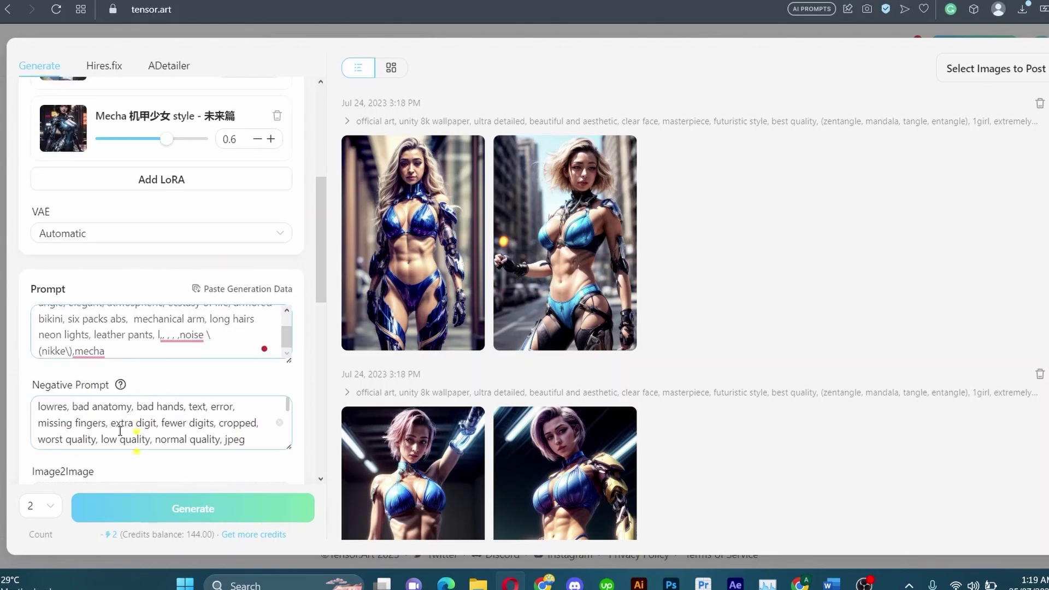
pyautogui.press('BackSpace')
pyautogui.press('BackSpace')
pyautogui.press('BackSpace')
pyautogui.press('BackSpace')
pyautogui.press('BackSpace')
pyautogui.press('BackSpace')
pyautogui.press('BackSpace')
pyautogui.press('BackSpace')
pyautogui.press('BackSpace')
pyautogui.press('BackSpace')
pyautogui.press('BackSpace')
pyautogui.press('BackSpace')
pyautogui.press('BackSpace')
pyautogui.press('BackSpace')
pyautogui.press('BackSpace')
pyautogui.press('BackSpace')
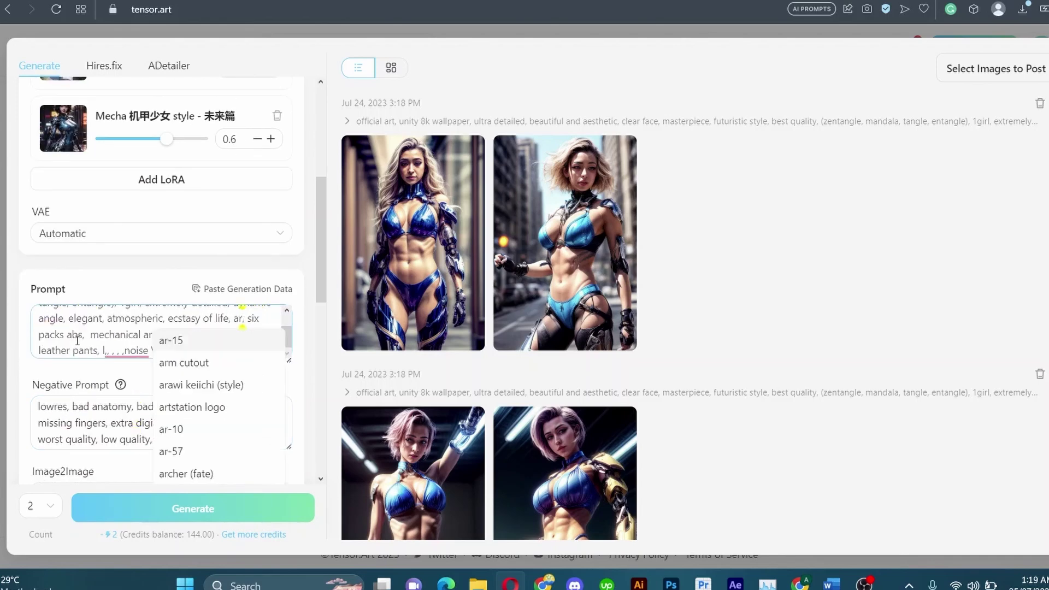
pyautogui.click(265, 518)
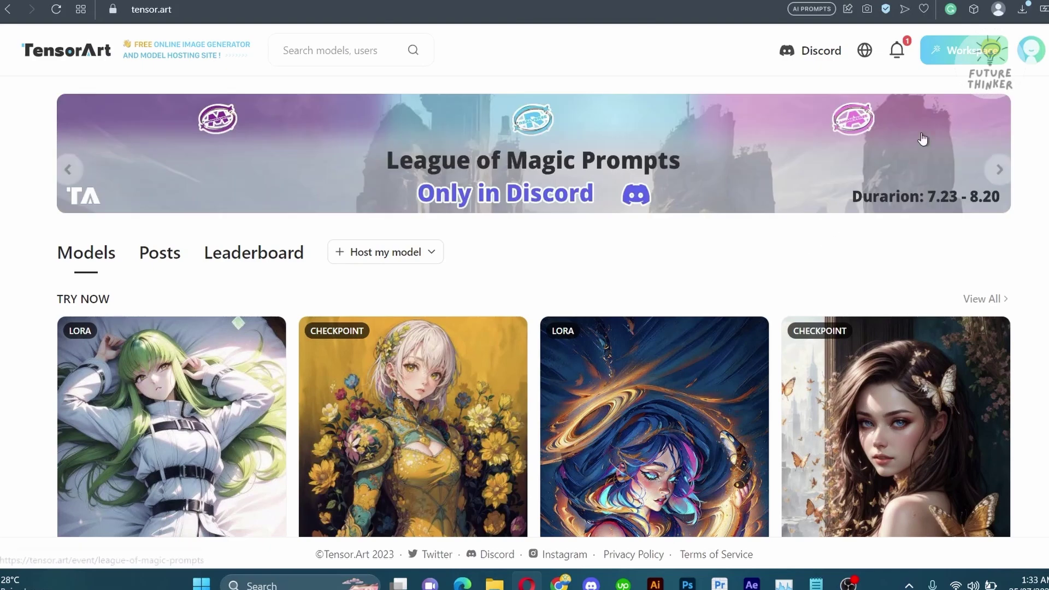
# In the workspace, replace base model SimpleMix - Light with CyberRealistic v3.1, found by searching 'cyberrea'
pyautogui.click(967, 54)
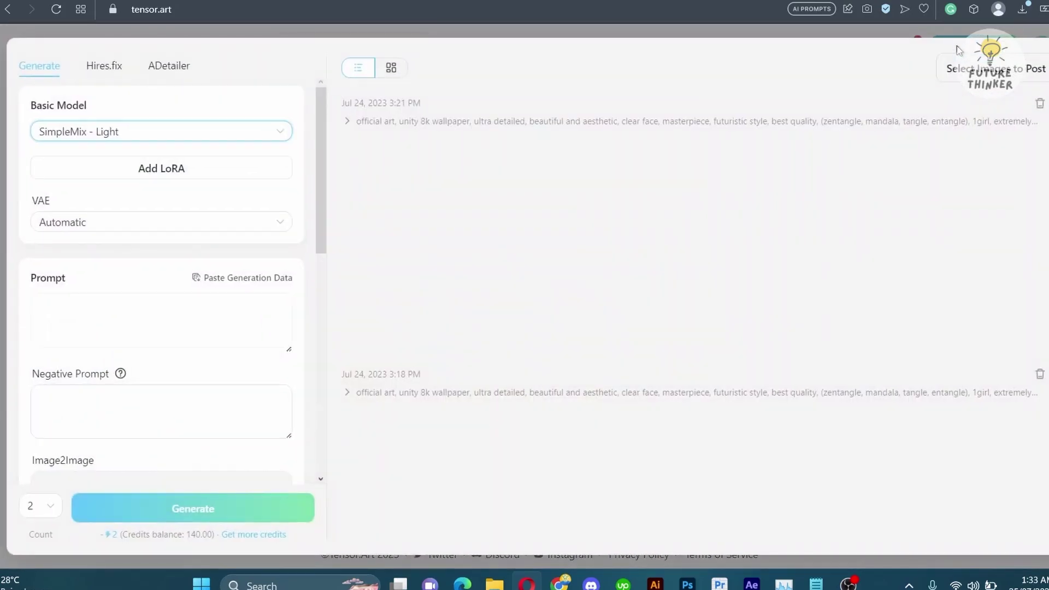
pyautogui.click(272, 133)
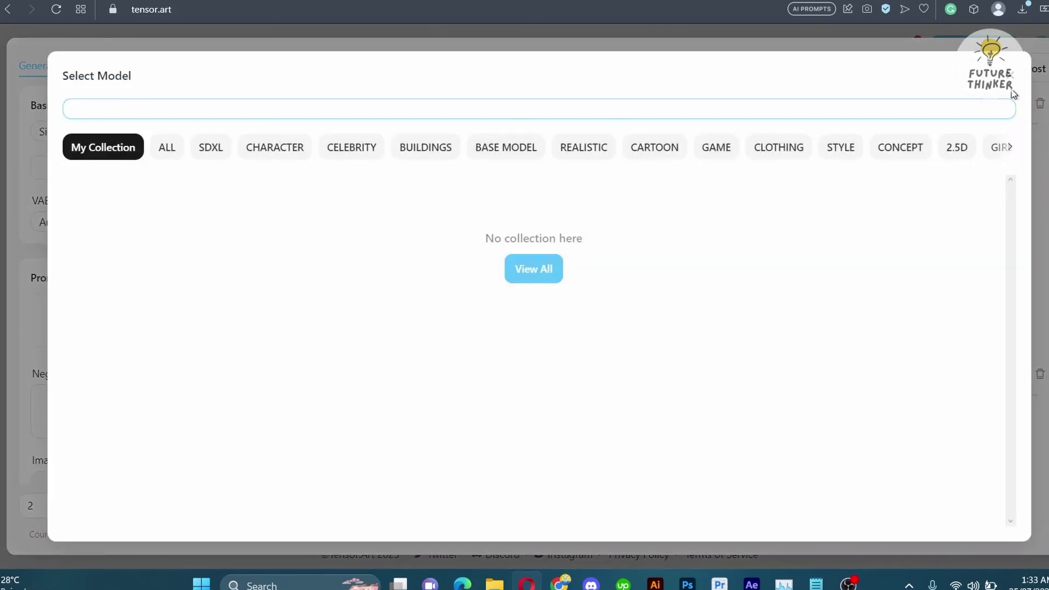
pyautogui.click(166, 147)
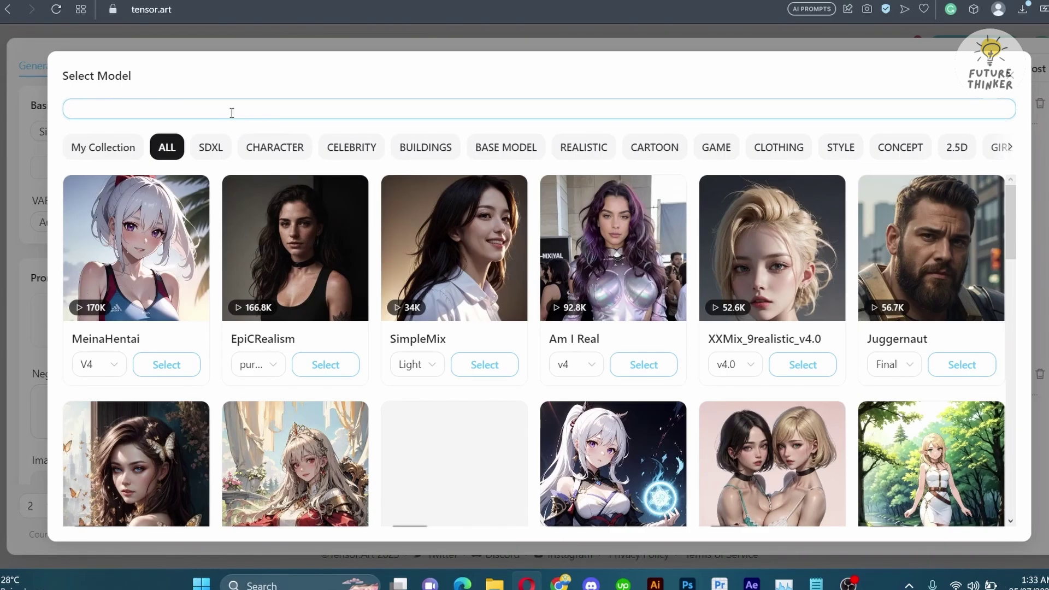
pyautogui.write('cyberrea')
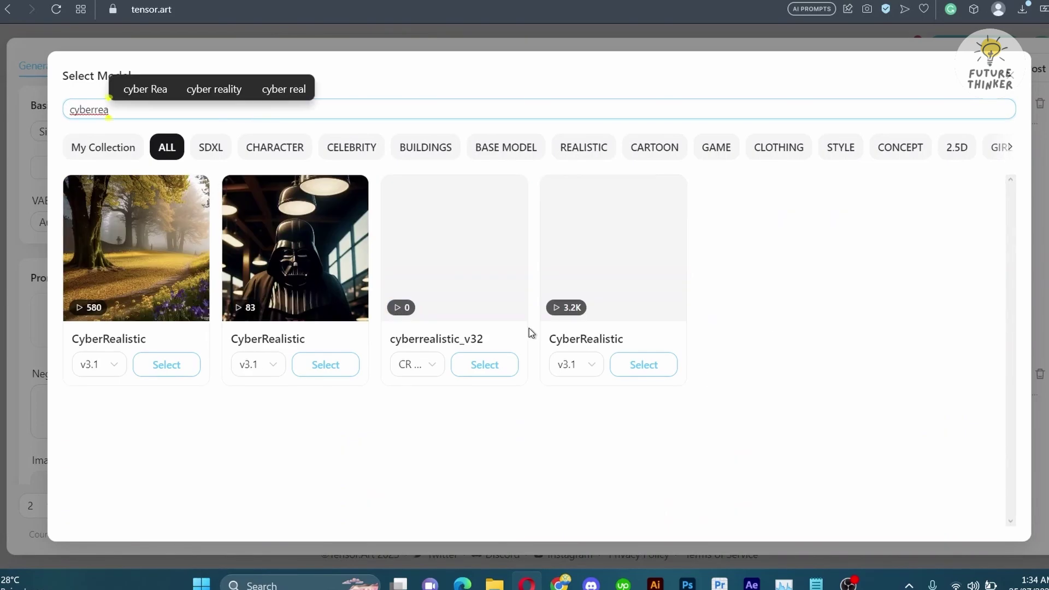
pyautogui.click(632, 366)
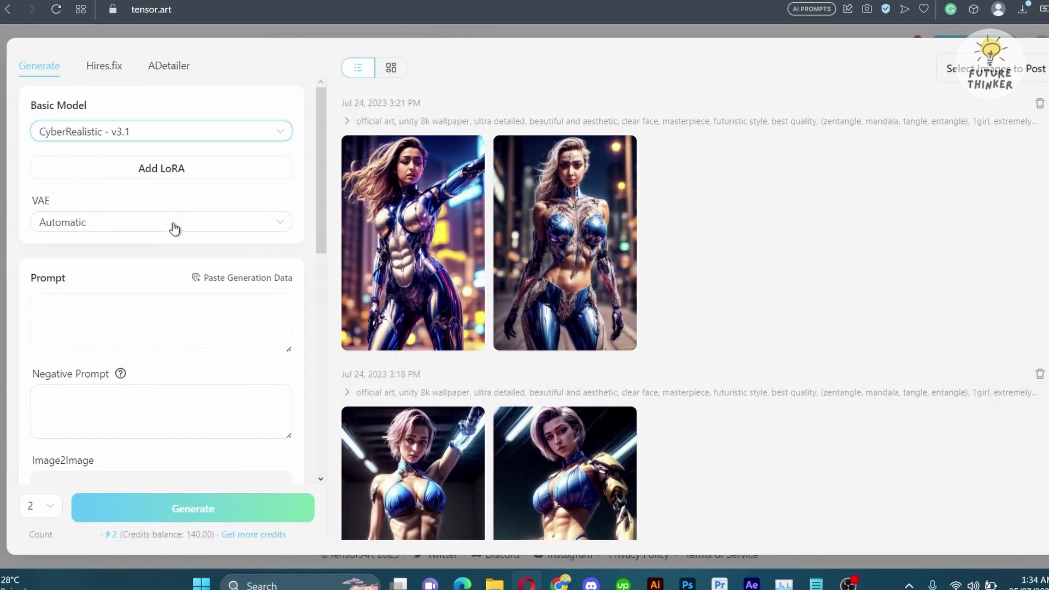
# Add the Detail Tweaker LoRA at weight 0.8
pyautogui.click(176, 170)
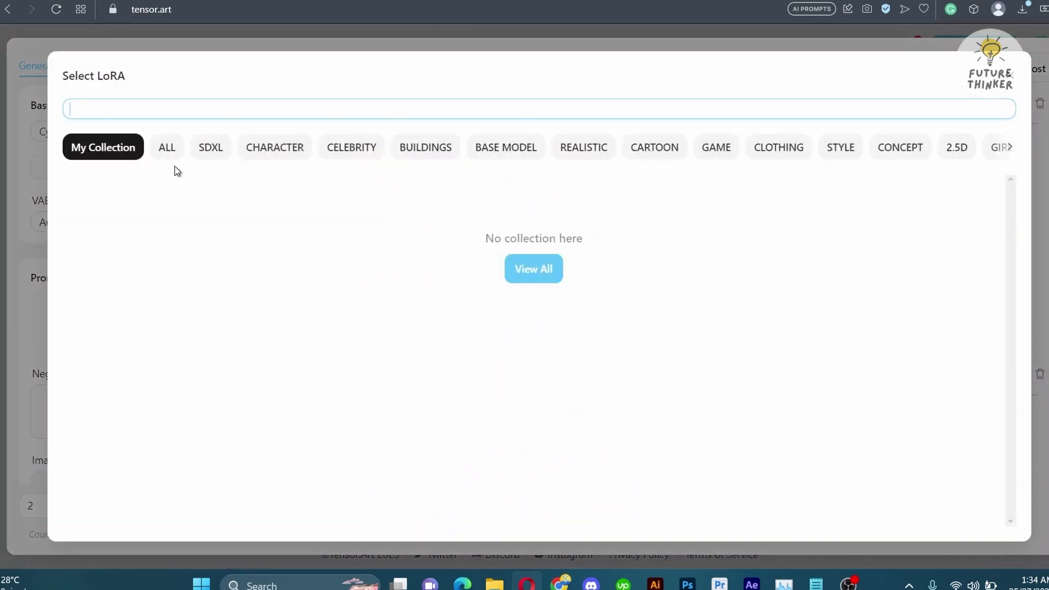
pyautogui.click(165, 151)
pyautogui.click(194, 104)
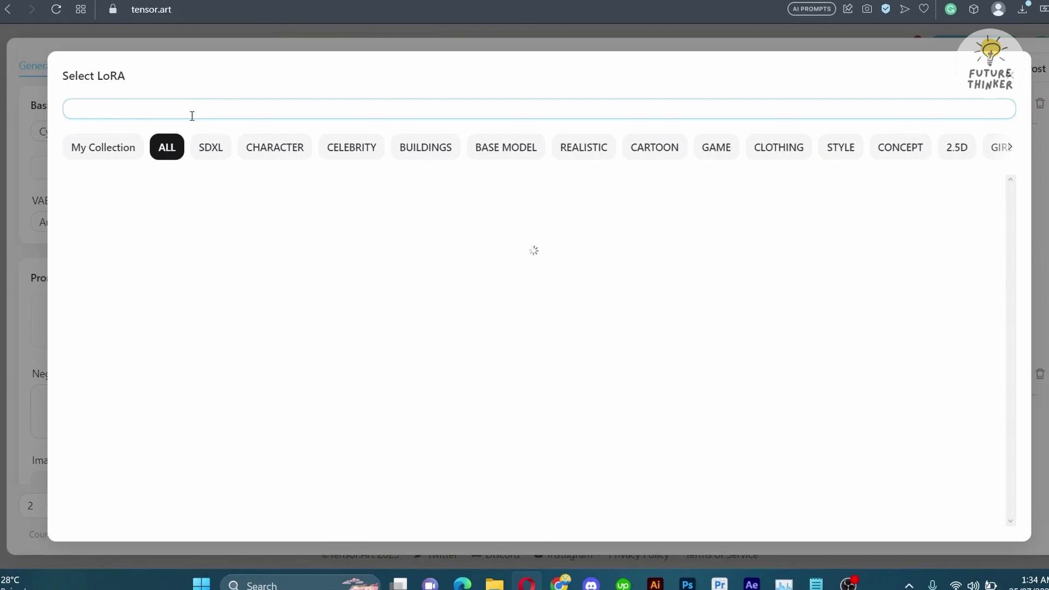
pyautogui.write('detail tweaker')
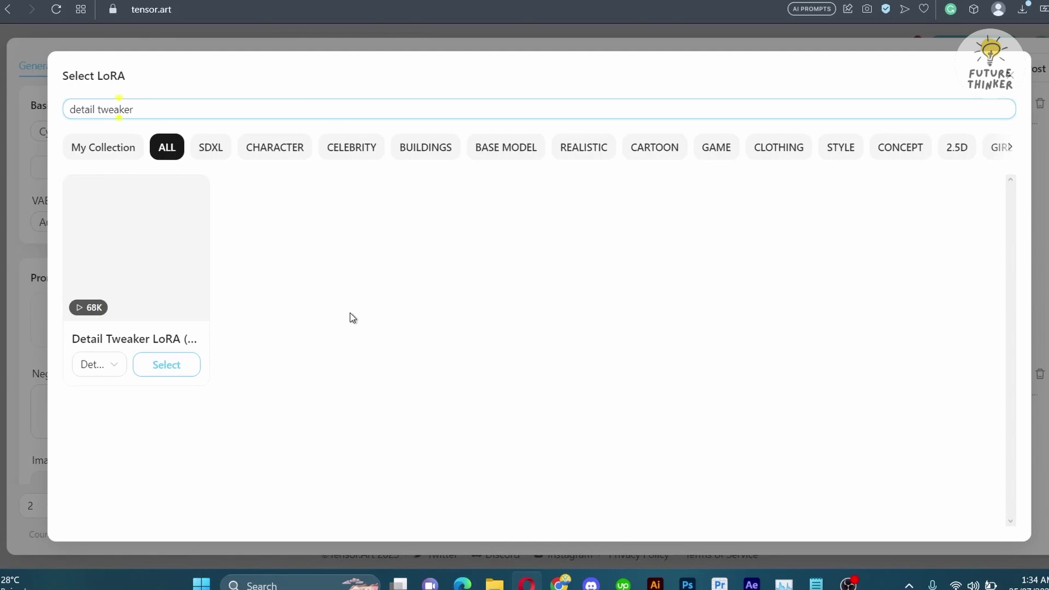
pyautogui.click(171, 363)
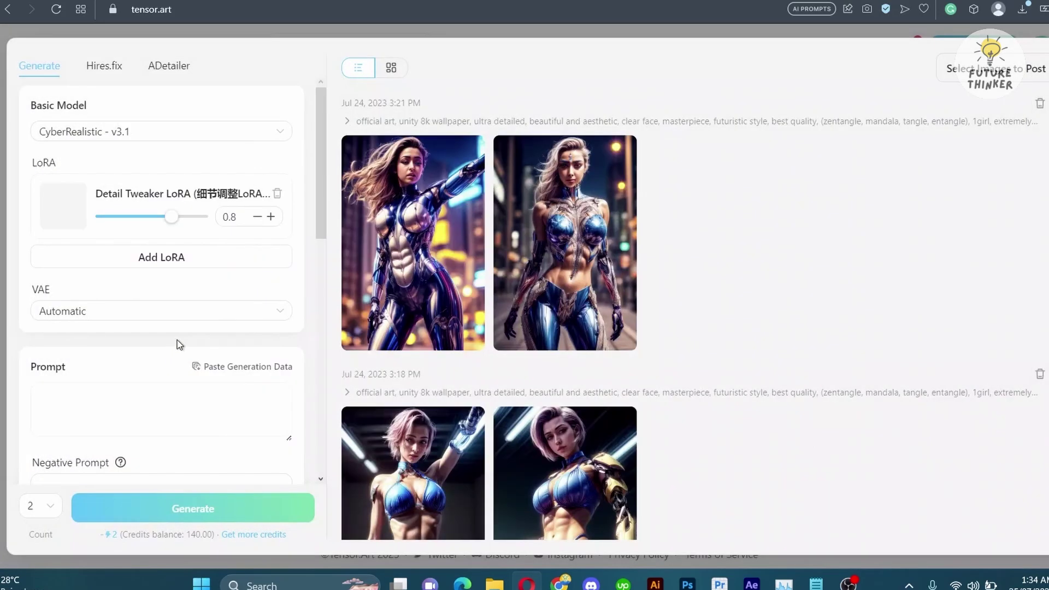
# Add the first 'chinese style' search result, the 花想容 Chinese style LoRA, at 0.8
pyautogui.click(169, 265)
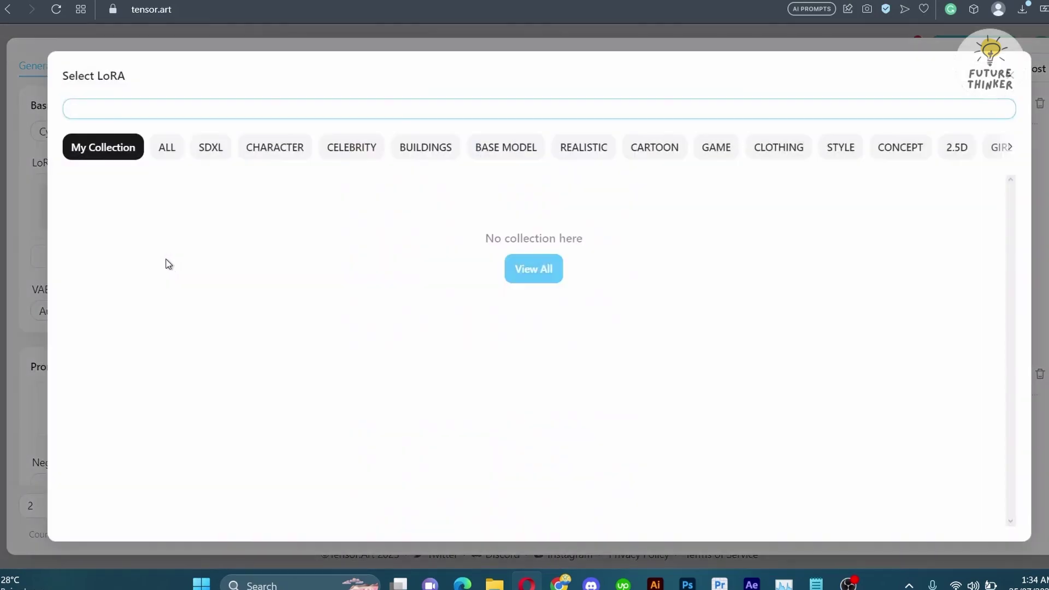
pyautogui.click(166, 147)
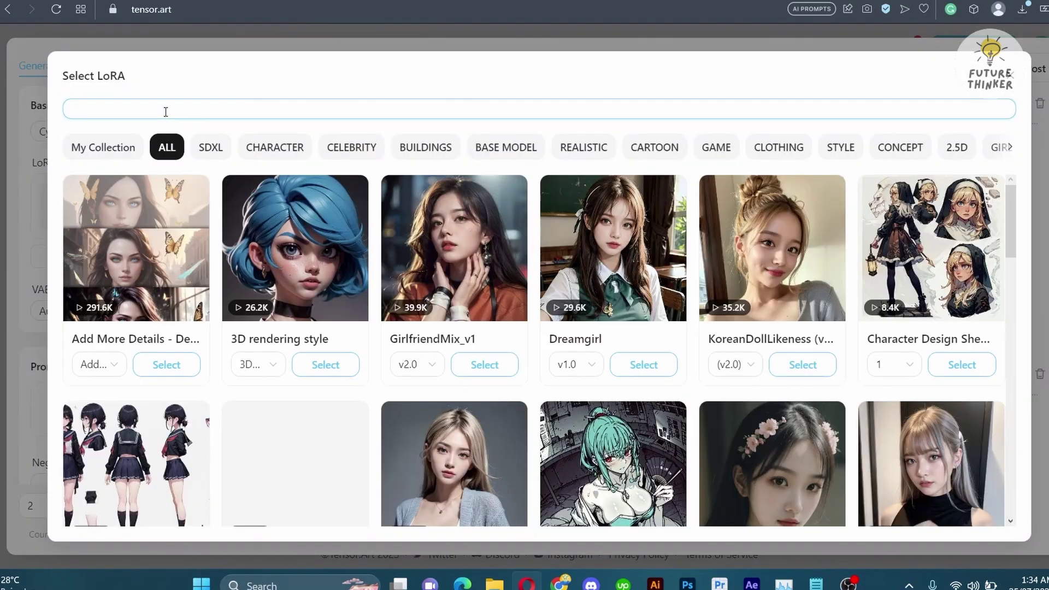
pyautogui.write('chinese style')
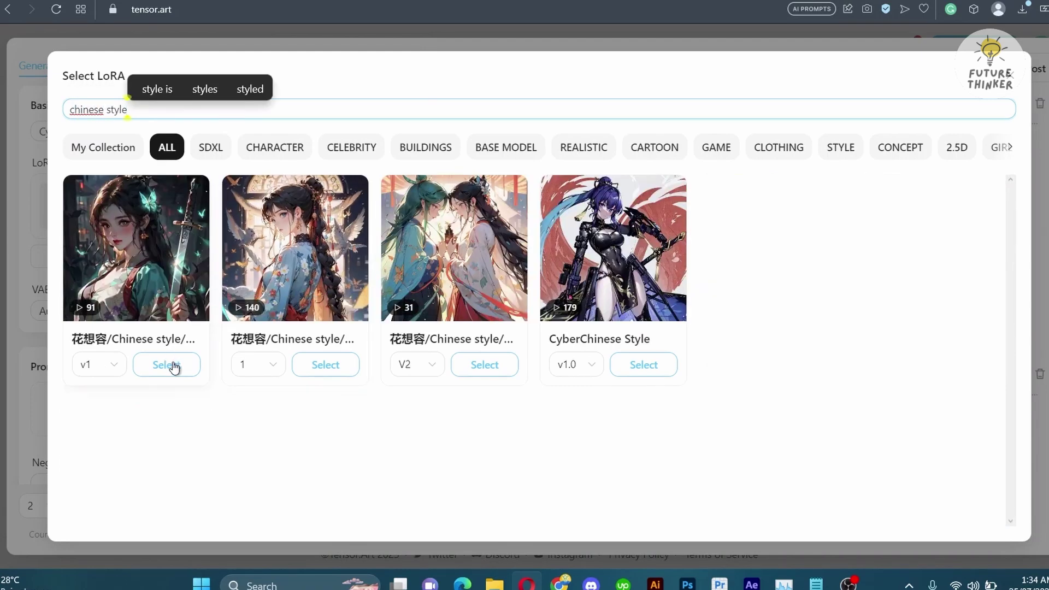
pyautogui.click(172, 365)
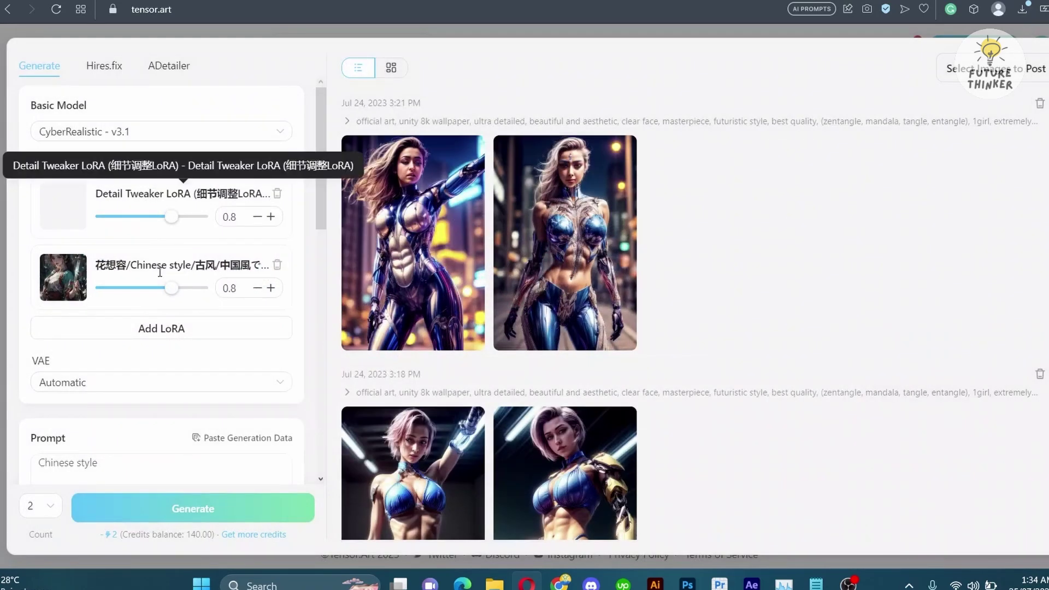
# Add the Noise (NIKKE) LoRA as the third LoRA at weight 0.8
pyautogui.click(181, 329)
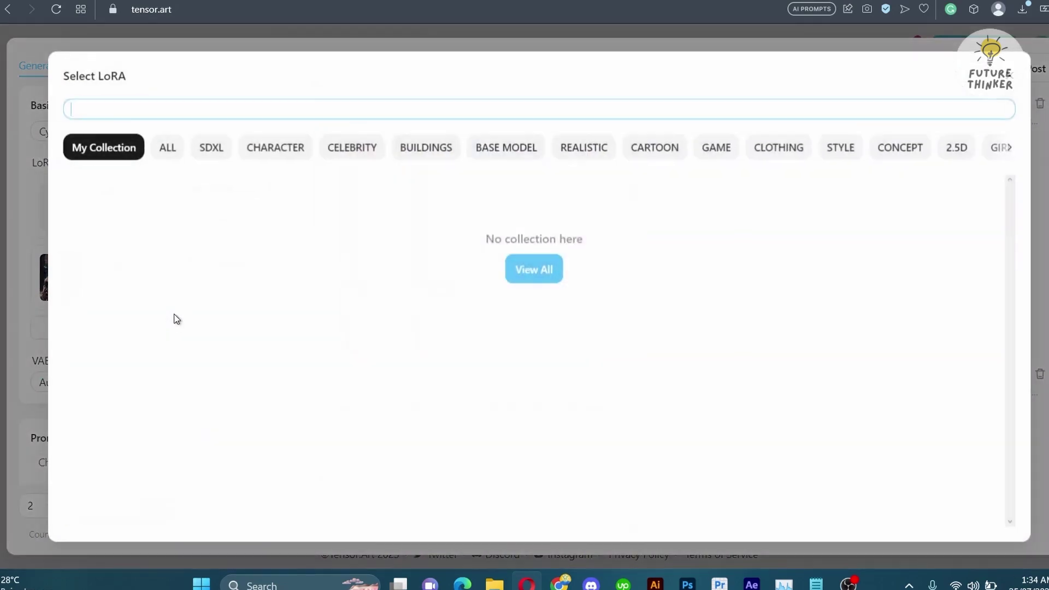
pyautogui.click(167, 149)
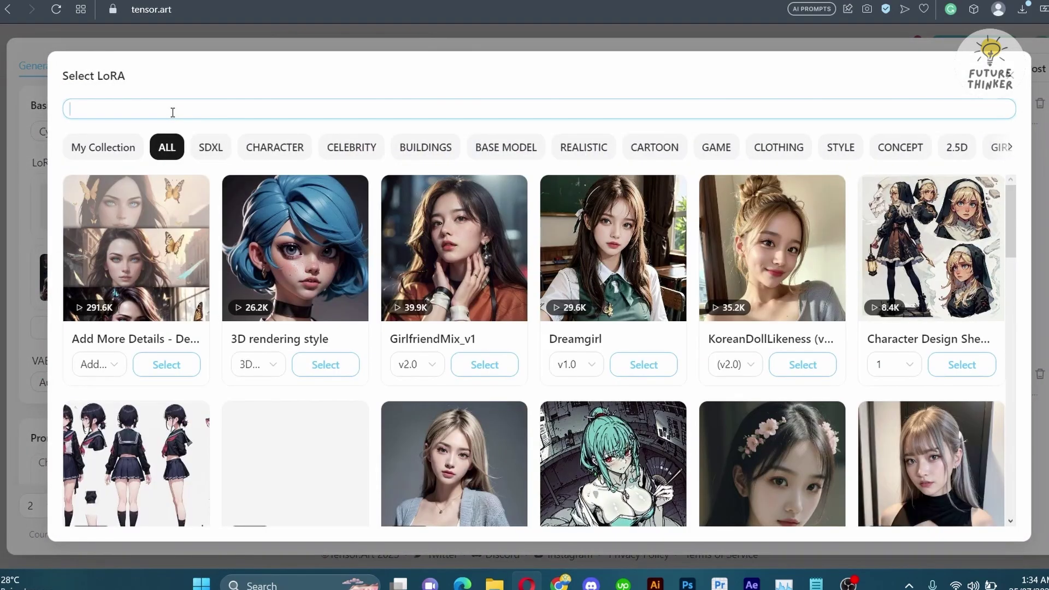
pyautogui.click(171, 112)
pyautogui.write('noise')
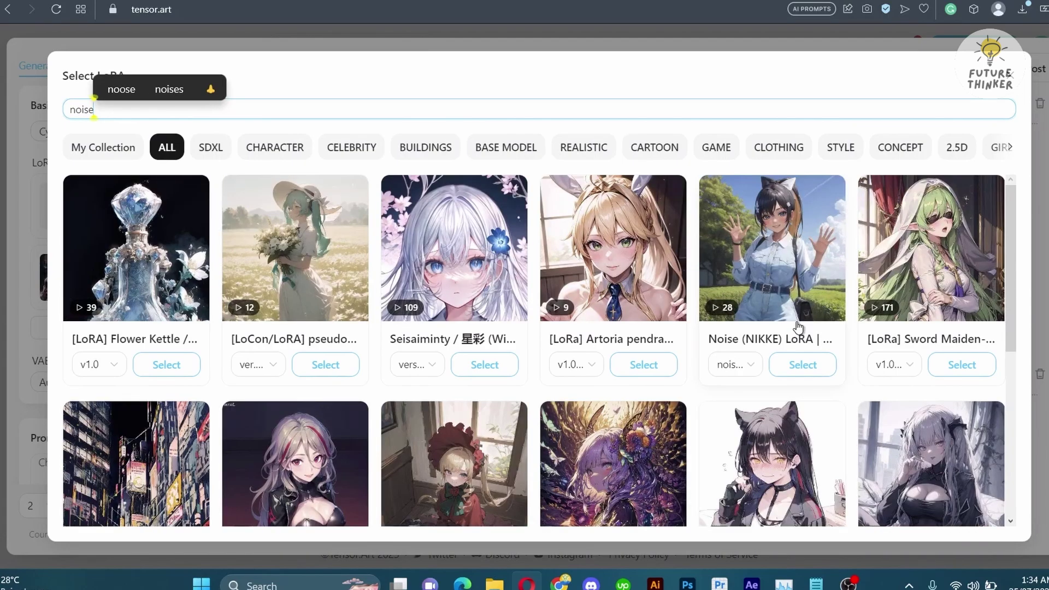
pyautogui.click(803, 364)
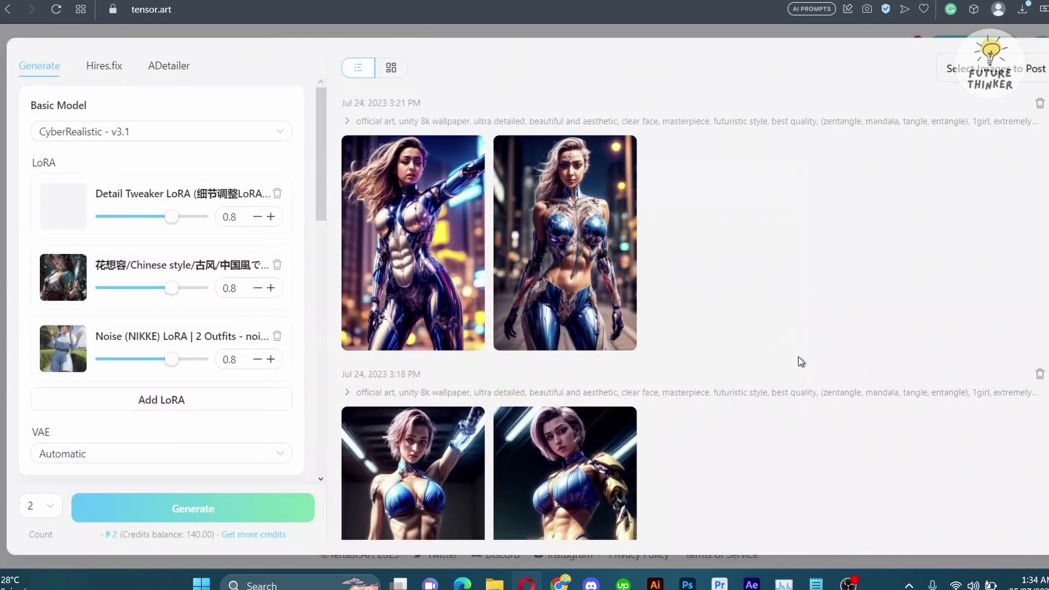
# Add the Mecha 机甲少女 style LoRA as the fourth LoRA at weight 0.8
pyautogui.click(217, 407)
pyautogui.click(167, 147)
pyautogui.click(171, 112)
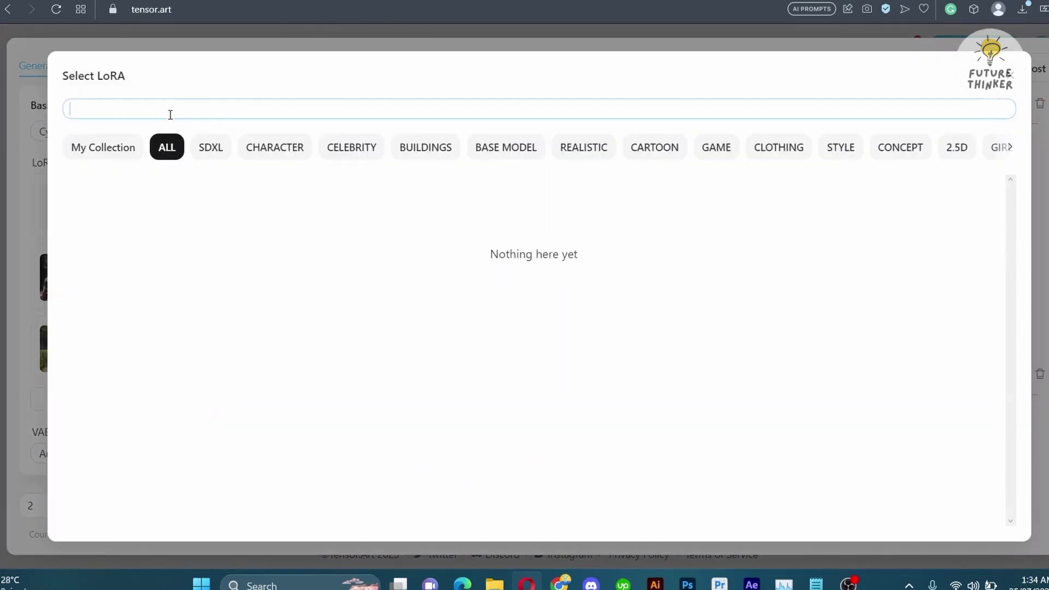
pyautogui.write('mech')
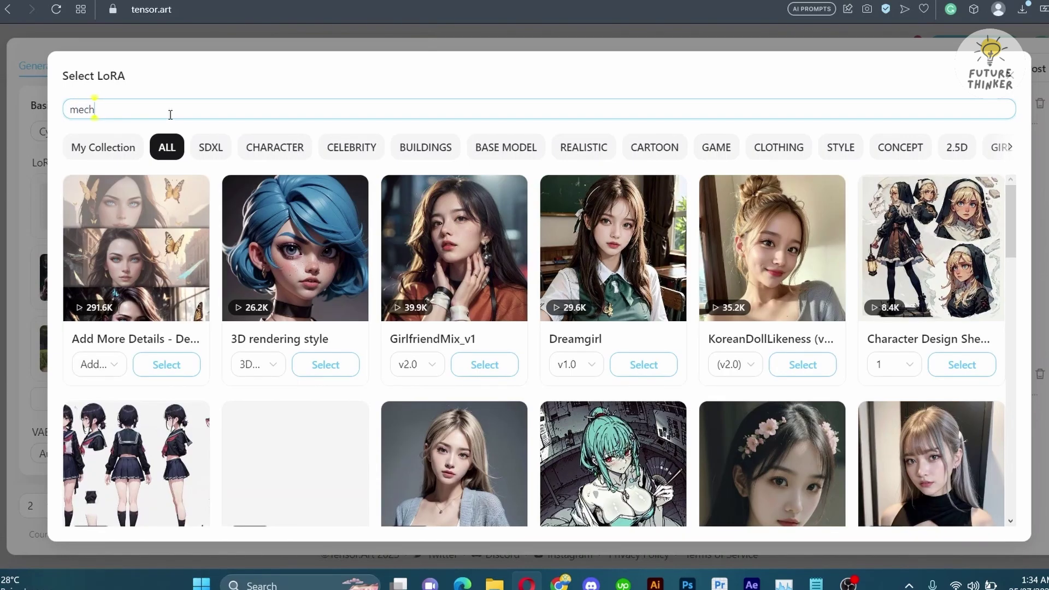
pyautogui.write('a')
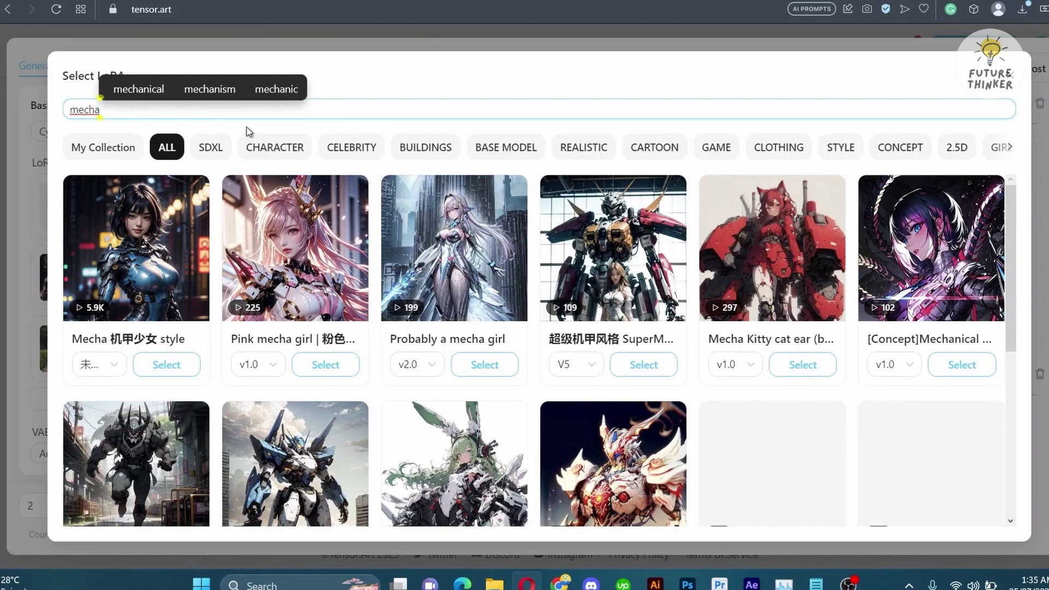
pyautogui.click(174, 364)
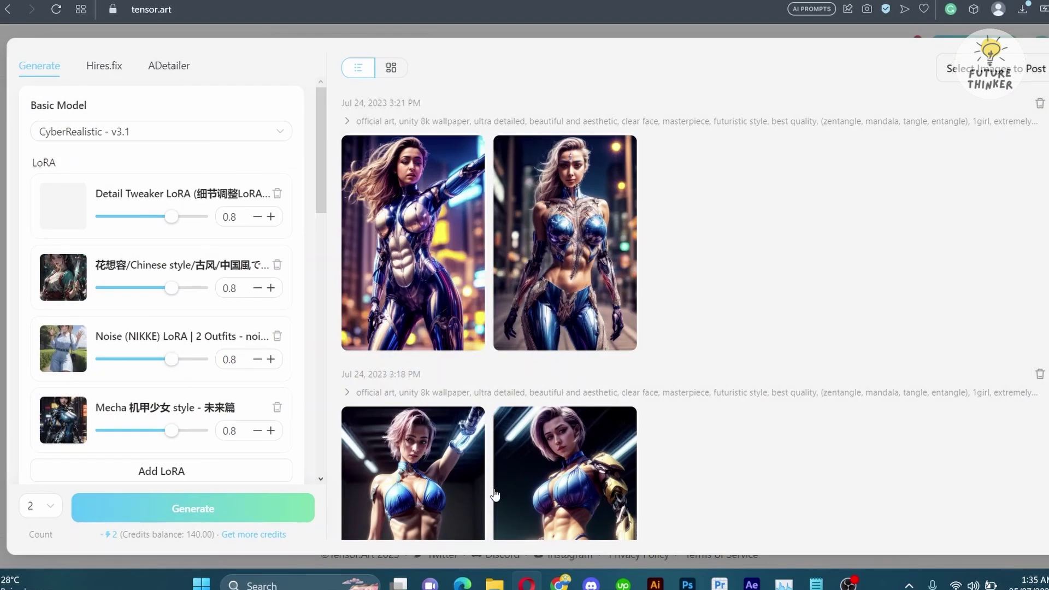
# Set LoRA weights: Mecha 0.5, Noise 0.4, Chinese style 0.2, Detail Tweaker 2
pyautogui.moveTo(173, 437)
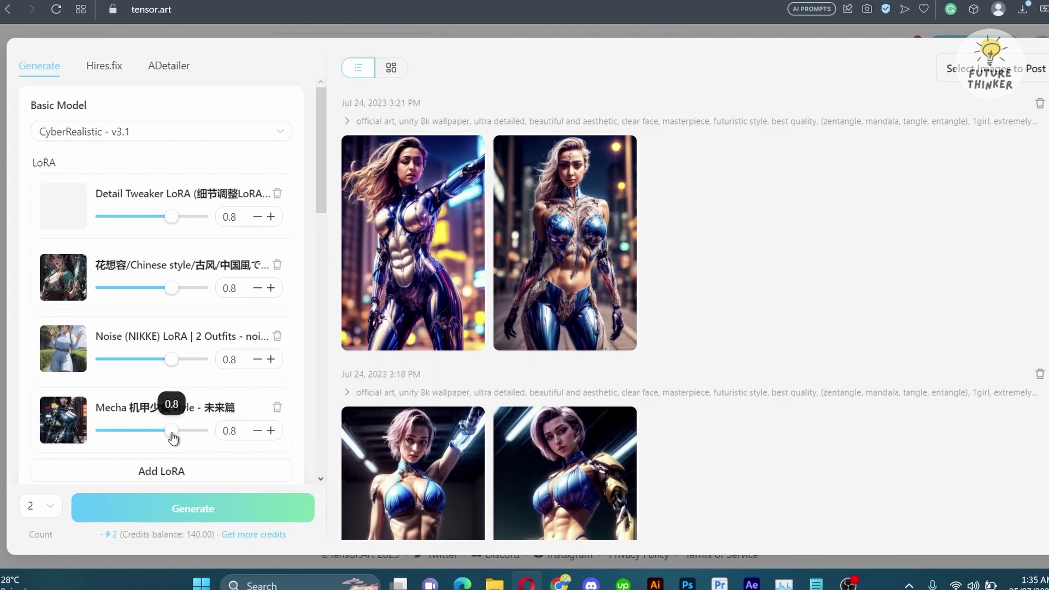
pyautogui.moveTo(172, 430); pyautogui.dragTo(166, 437)
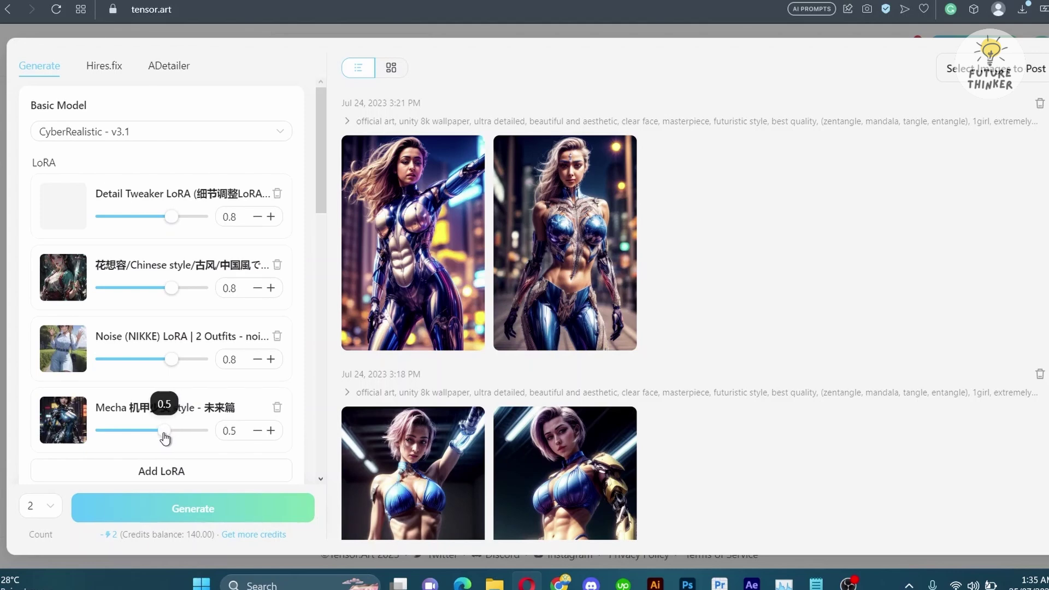
pyautogui.moveTo(172, 360); pyautogui.dragTo(162, 360)
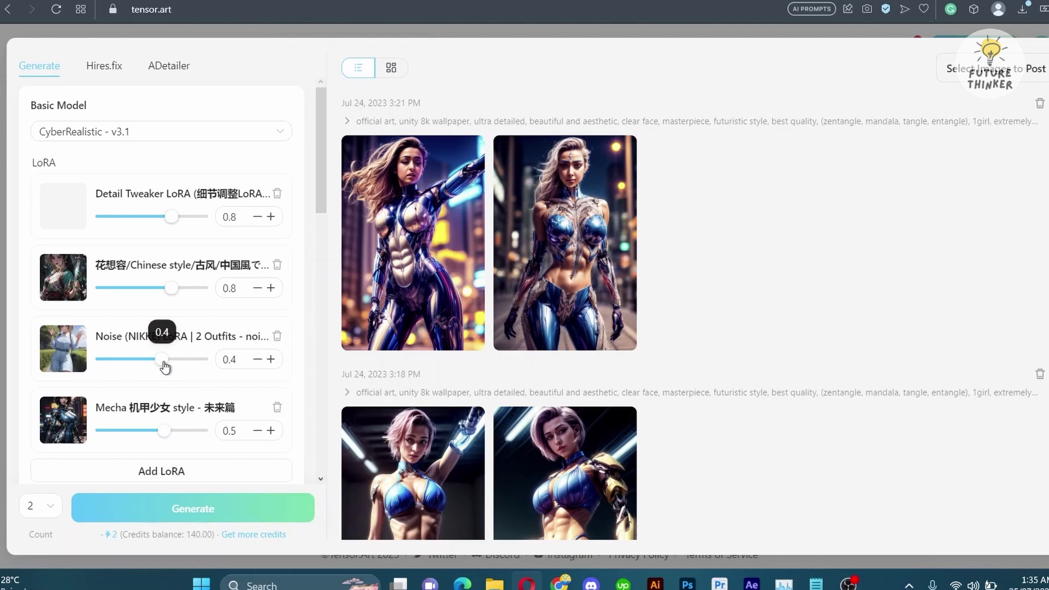
pyautogui.moveTo(172, 287); pyautogui.dragTo(157, 289)
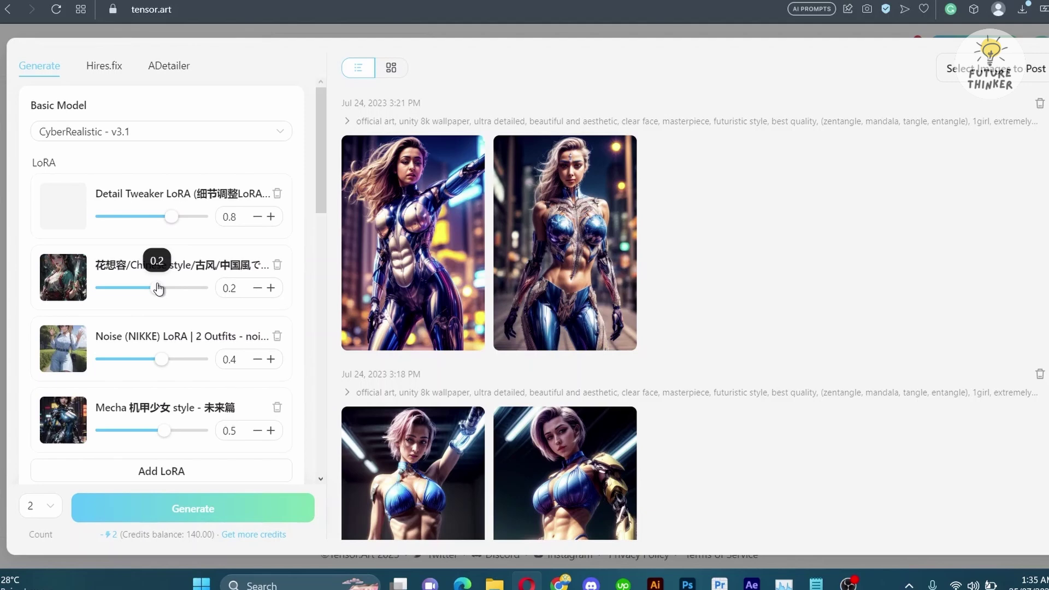
pyautogui.moveTo(173, 218); pyautogui.dragTo(211, 223)
# Keep the VAE set to Automatic
pyautogui.scroll(-2, 304, 349)
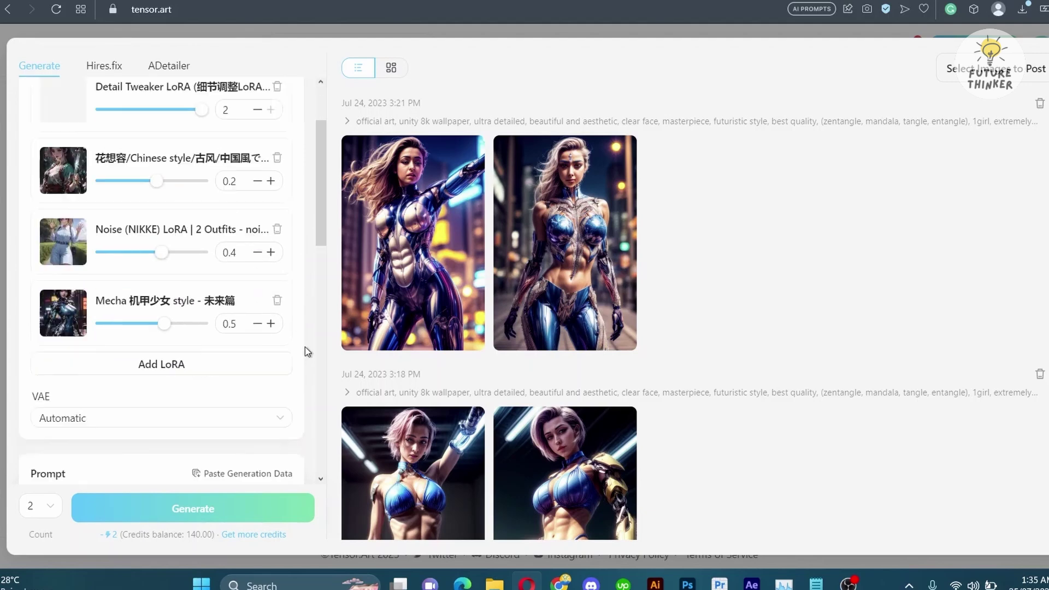
pyautogui.scroll(-5, 304, 347)
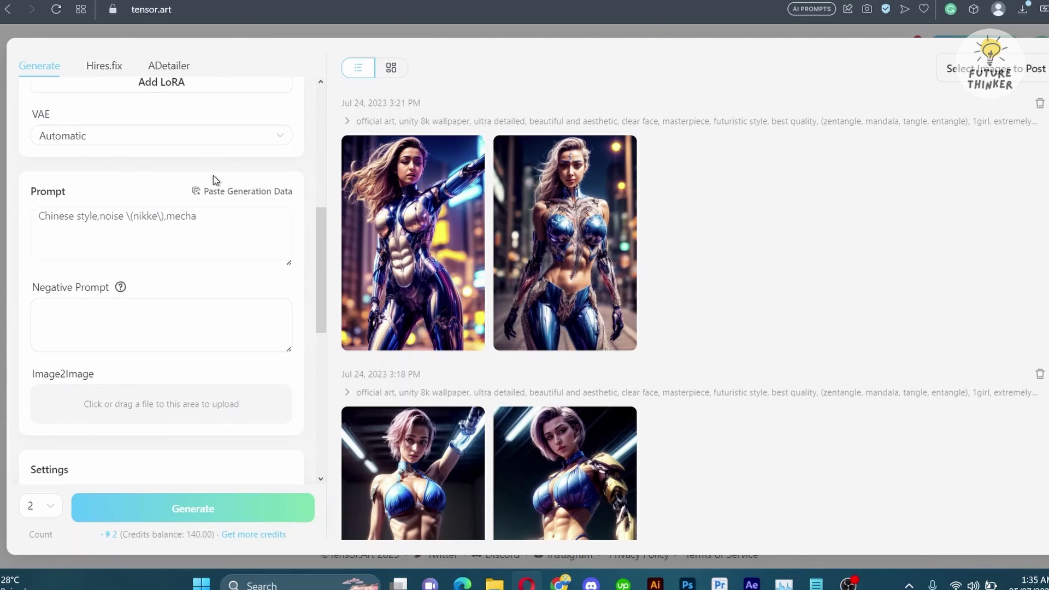
pyautogui.click(195, 139)
pyautogui.click(77, 167)
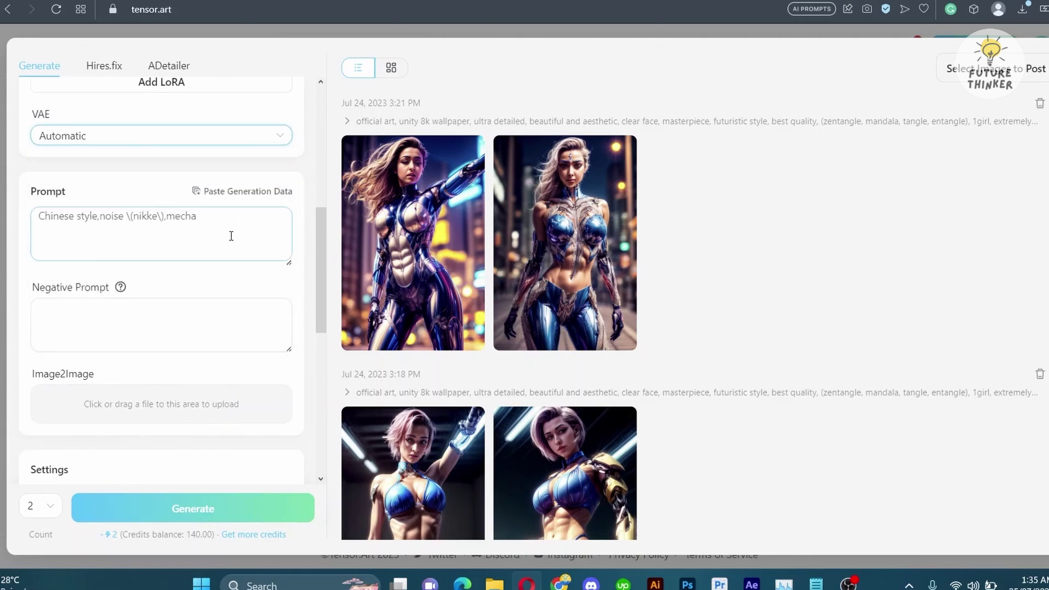
# Lower the CFG scale to 7 and the sampling steps to 22
pyautogui.scroll(-3, 297, 278)
pyautogui.scroll(-3, 71, 223)
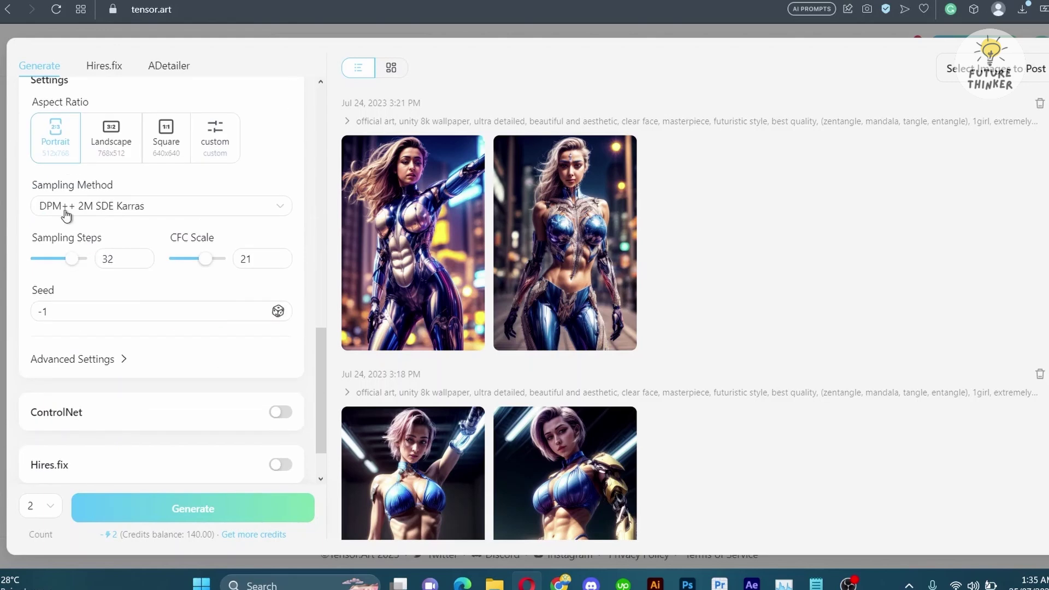
pyautogui.click(196, 259)
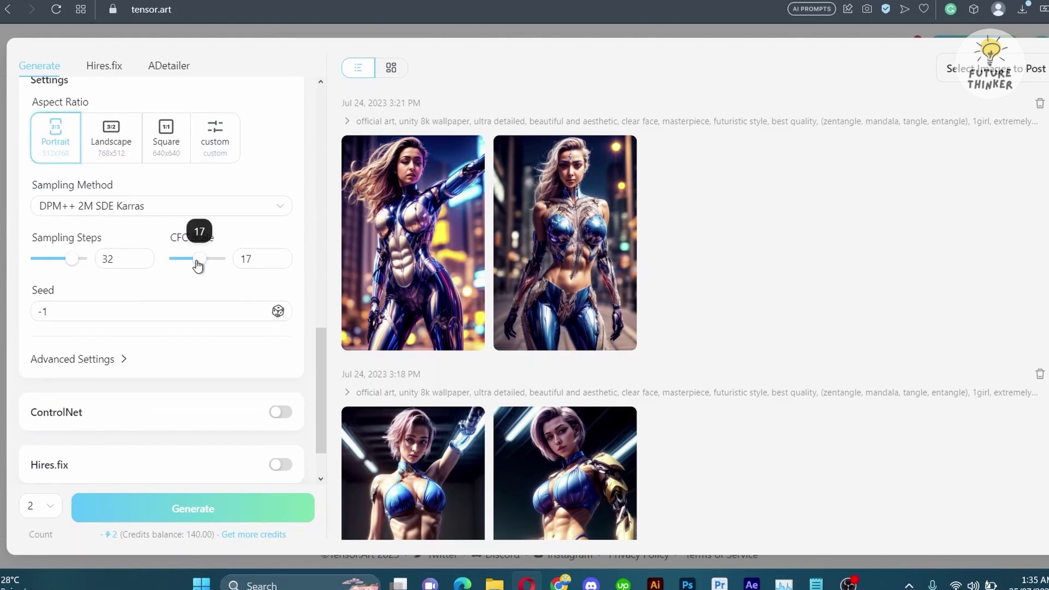
pyautogui.moveTo(197, 265); pyautogui.dragTo(186, 264)
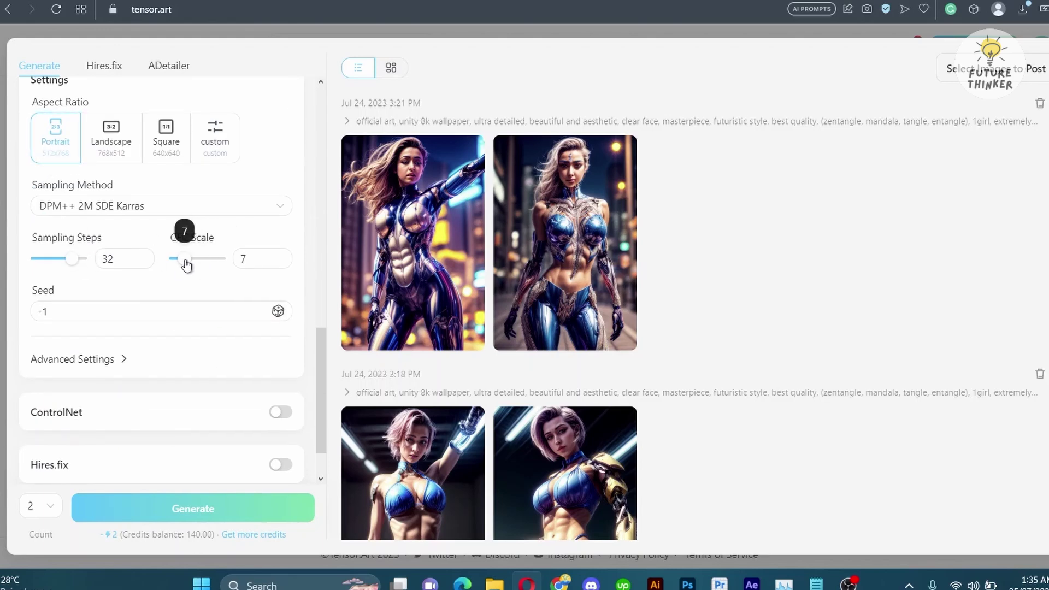
pyautogui.moveTo(72, 259)
pyautogui.mouseDown()
pyautogui.moveTo(54, 264)
pyautogui.moveTo(63, 266)
pyautogui.mouseUp()
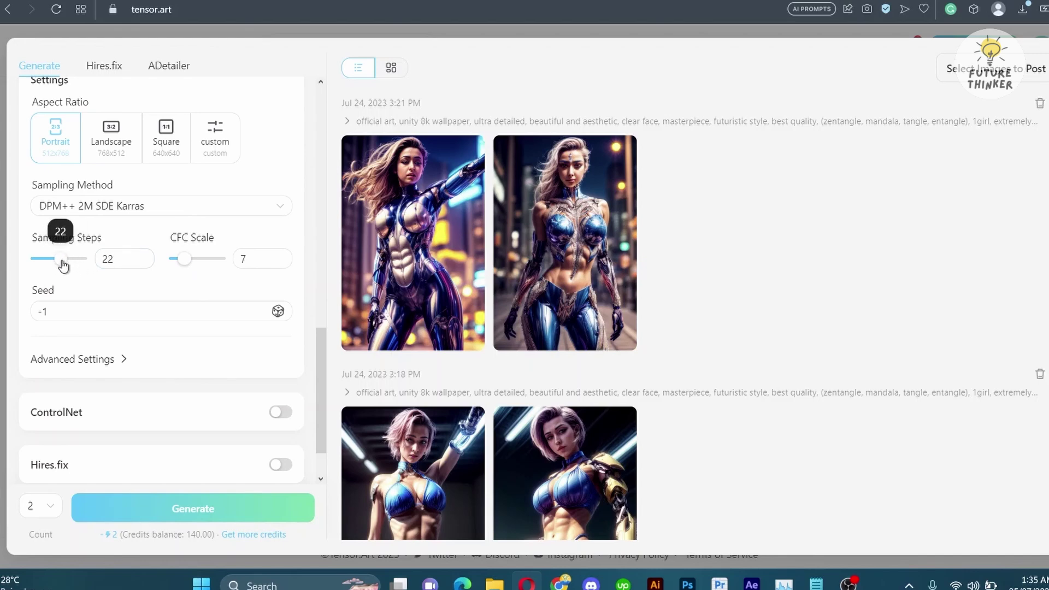
# Set Clip Skip to 3 under Advanced Settings
pyautogui.scroll(-1, 202, 346)
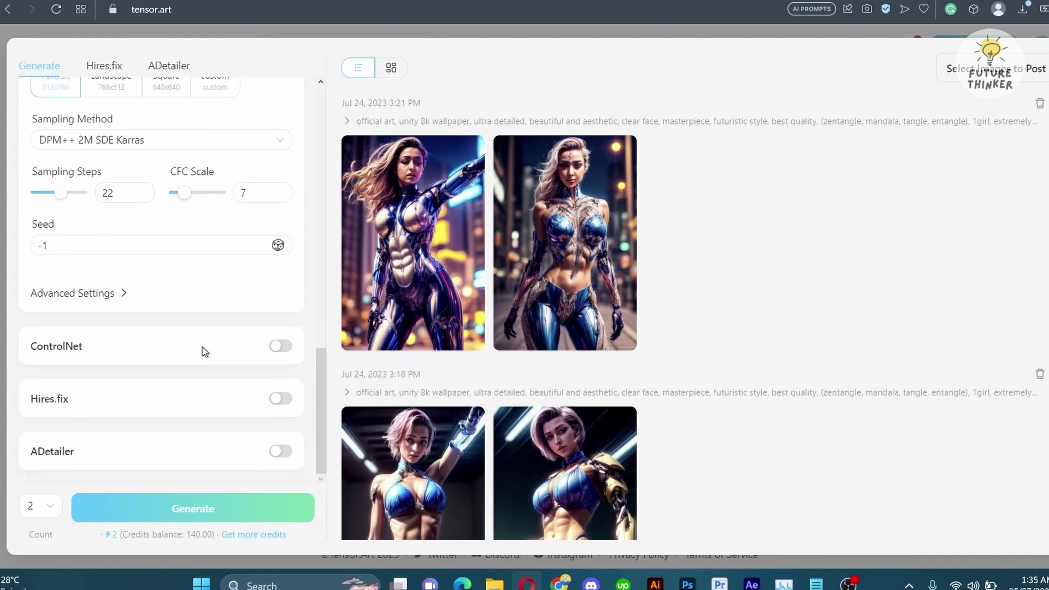
pyautogui.click(111, 294)
pyautogui.moveTo(58, 263)
pyautogui.mouseDown()
pyautogui.moveTo(37, 263)
pyautogui.moveTo(67, 263)
pyautogui.mouseUp()
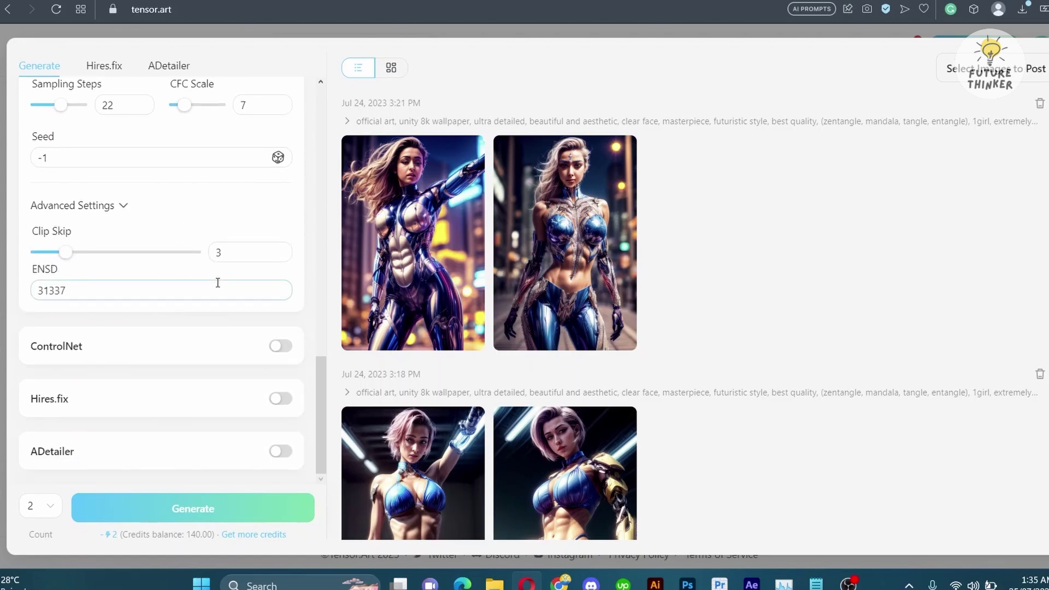
pyautogui.scroll(10, 243, 281)
# Replace both prompts with pasted generation data and generate two neon mecha images
pyautogui.scroll(-3, 287, 317)
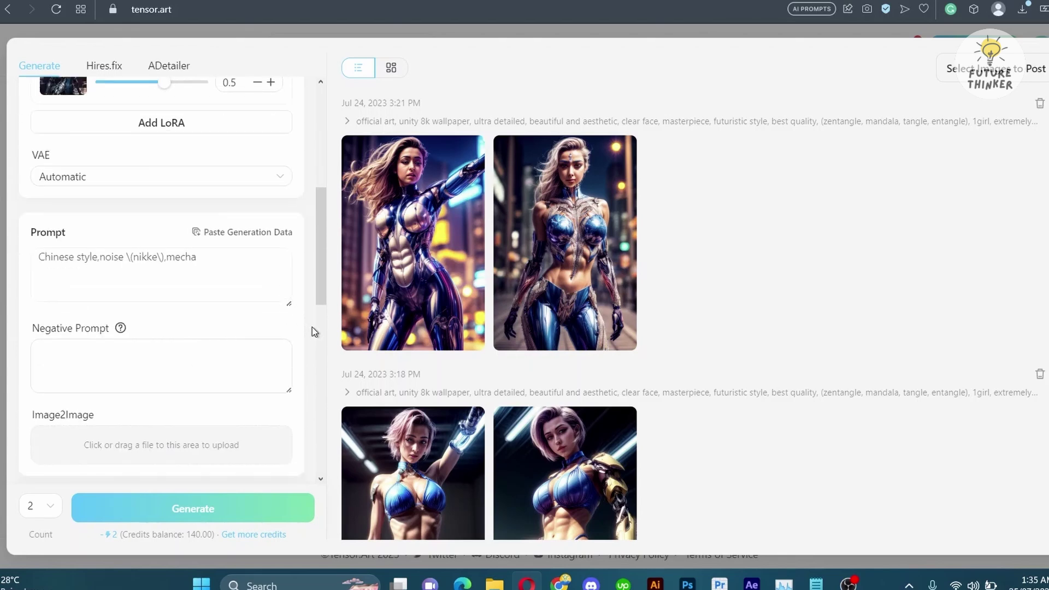
pyautogui.click(263, 271)
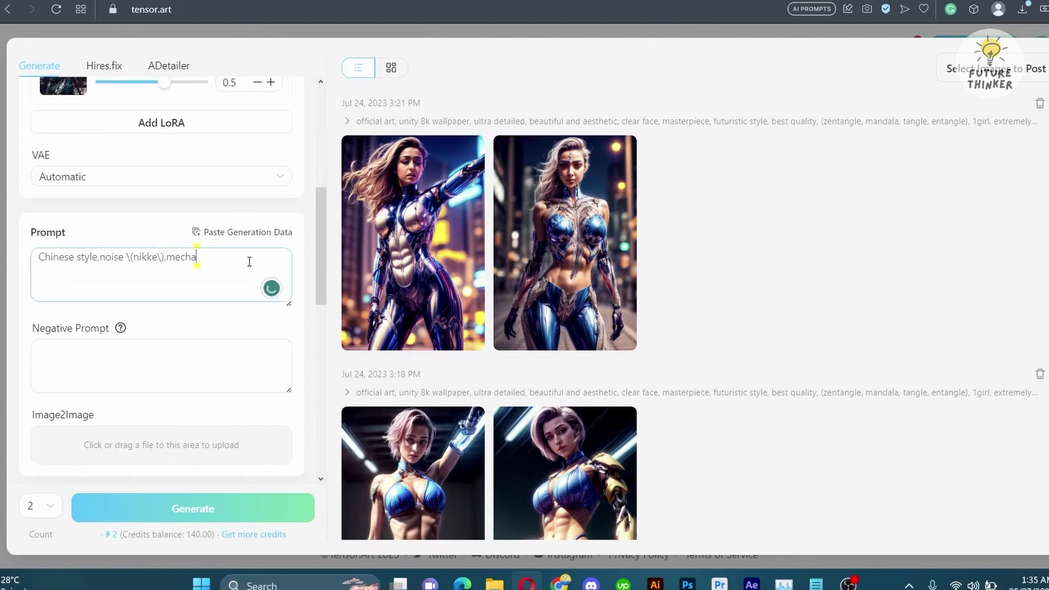
pyautogui.hotkey('ctrl', 'a')
pyautogui.hotkey('ctrl', 'v')
pyautogui.click(199, 356)
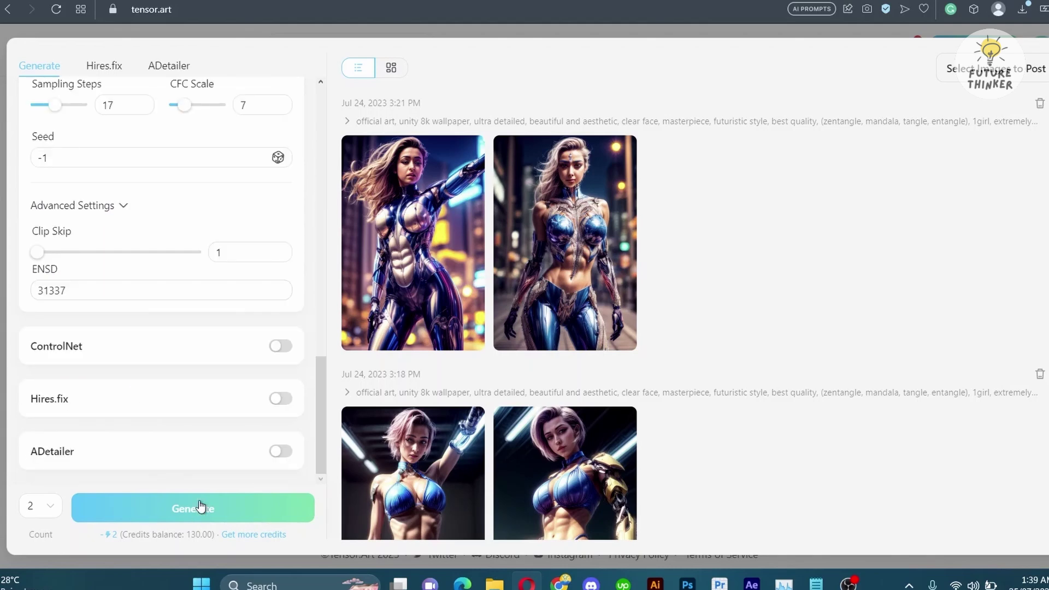
pyautogui.click(202, 507)
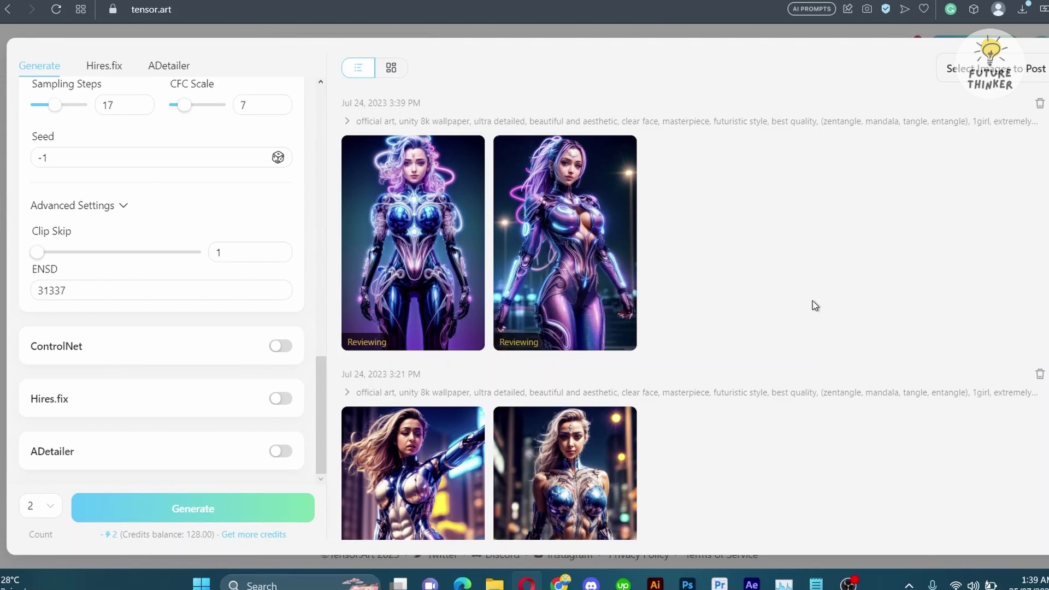
# Reduce sampling steps to 19 and set the Mecha LoRA weight to 0.5
pyautogui.scroll(1, 310, 210)
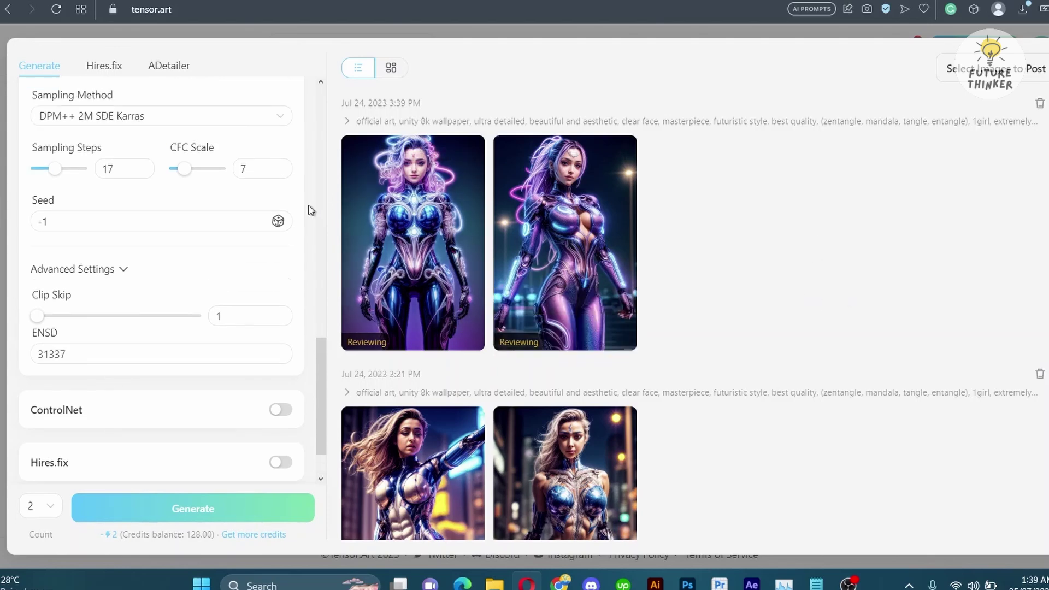
pyautogui.scroll(1, 311, 210)
pyautogui.scroll(3, 169, 247)
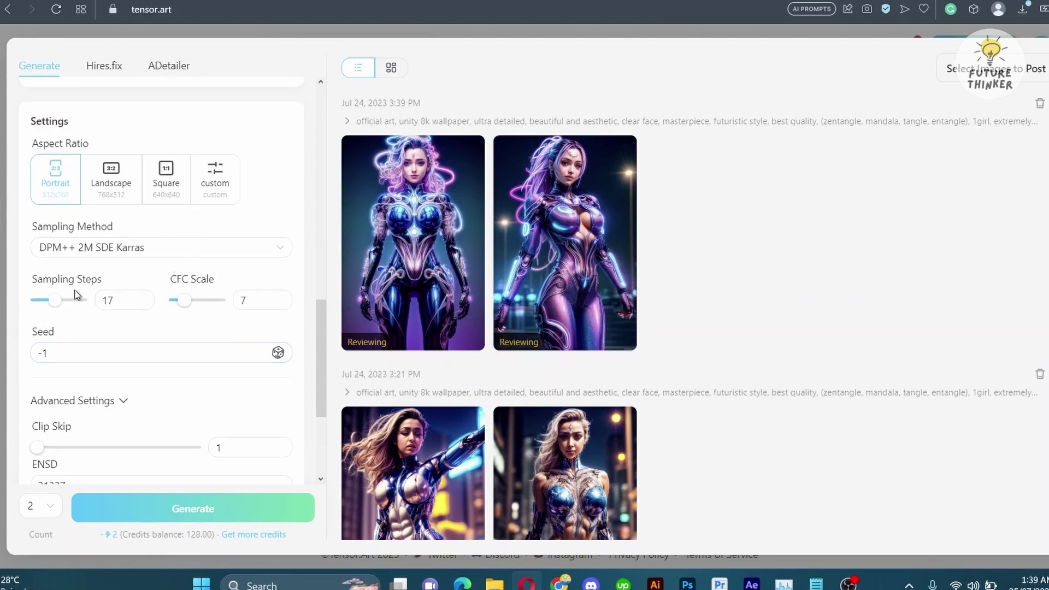
pyautogui.moveTo(60, 305)
pyautogui.moveTo(60, 304); pyautogui.dragTo(53, 302)
pyautogui.scroll(10, 202, 308)
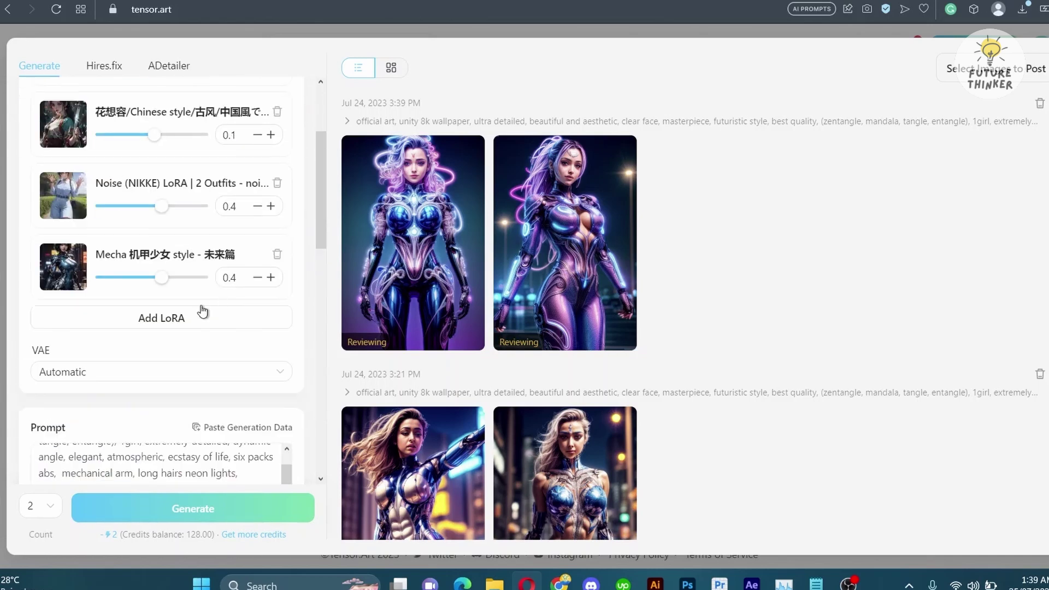
pyautogui.moveTo(174, 280); pyautogui.dragTo(167, 279)
# Set the image count to 4 and generate a batch of four images
pyautogui.scroll(-6, 167, 280)
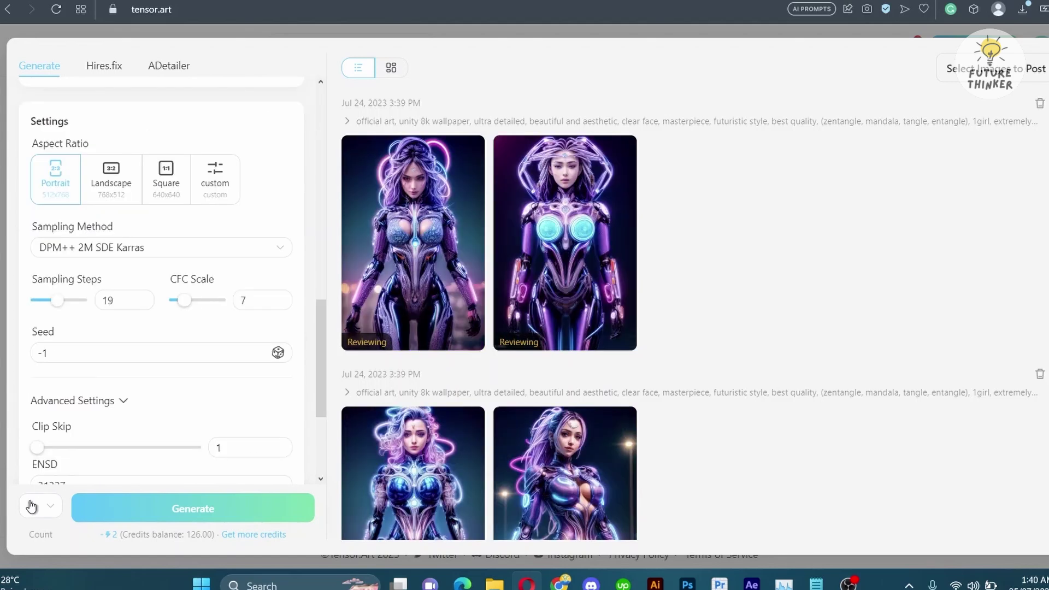
pyautogui.click(41, 505)
pyautogui.click(33, 477)
pyautogui.click(154, 513)
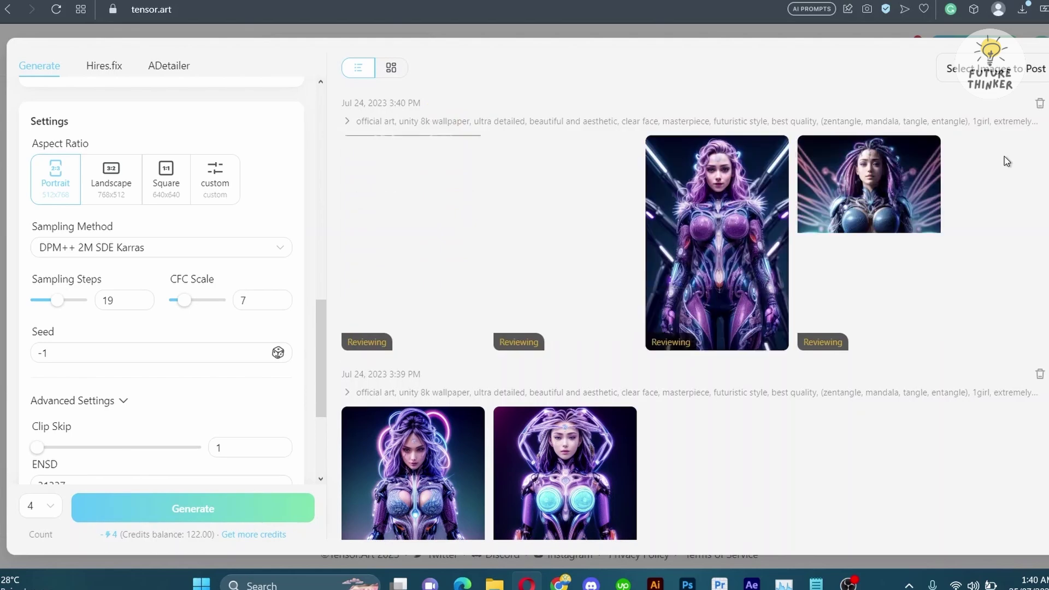
# Add 'armed' before 'girl' in the prompt and retune LoRAs to Chinese style 0.3, Noise 0.6
pyautogui.scroll(6, 229, 265)
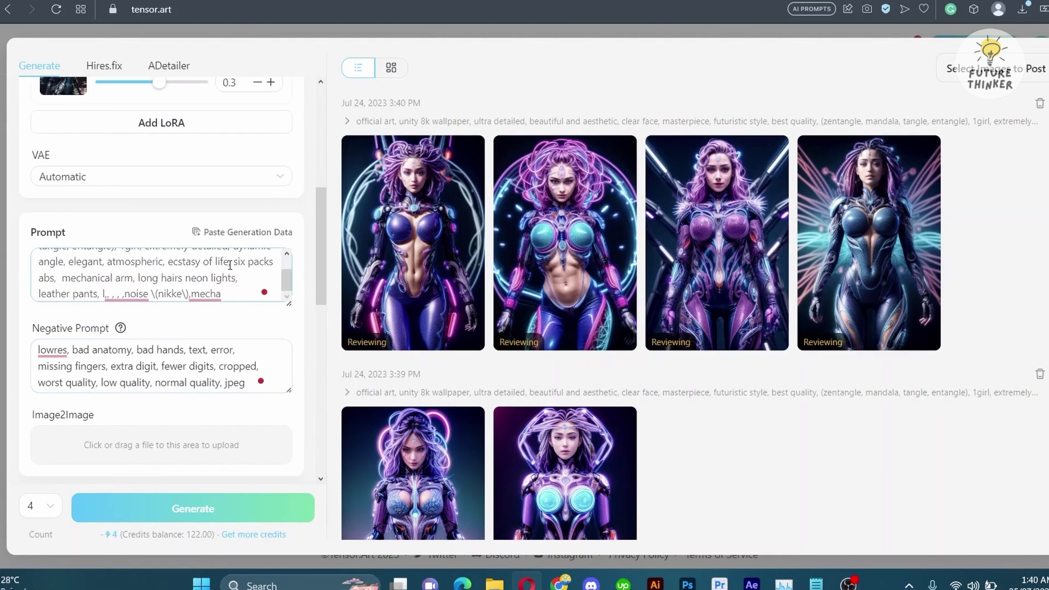
pyautogui.write('armed')
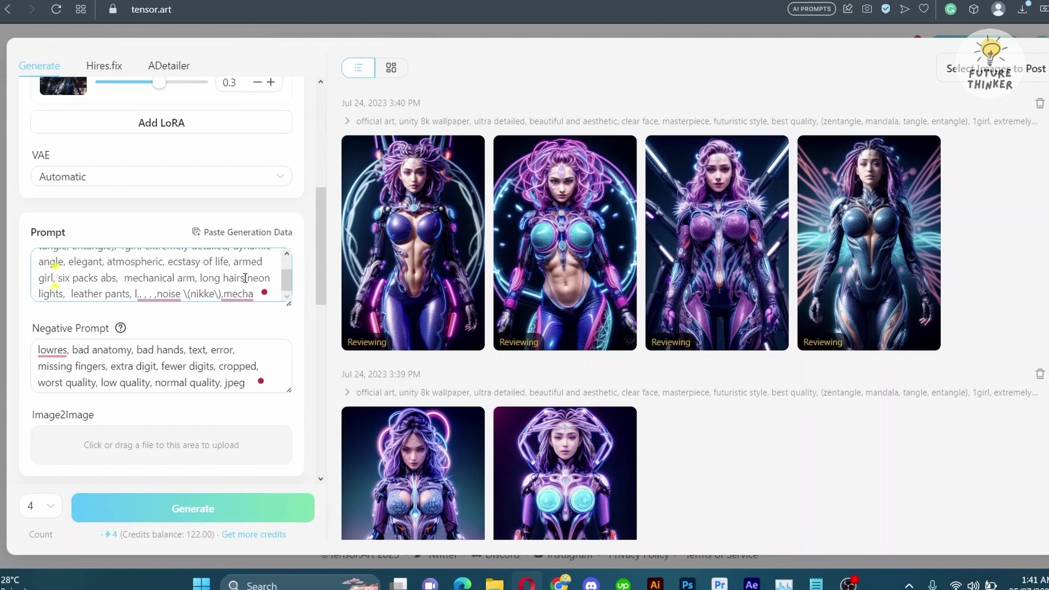
pyautogui.scroll(5, 245, 278)
pyautogui.scroll(6, 251, 364)
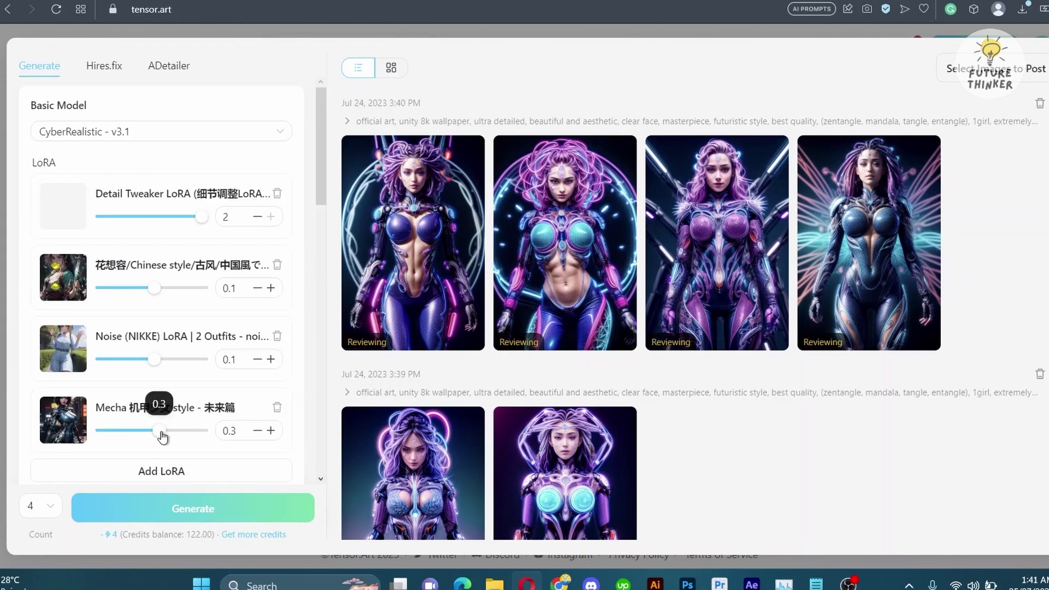
pyautogui.moveTo(155, 368); pyautogui.dragTo(169, 368)
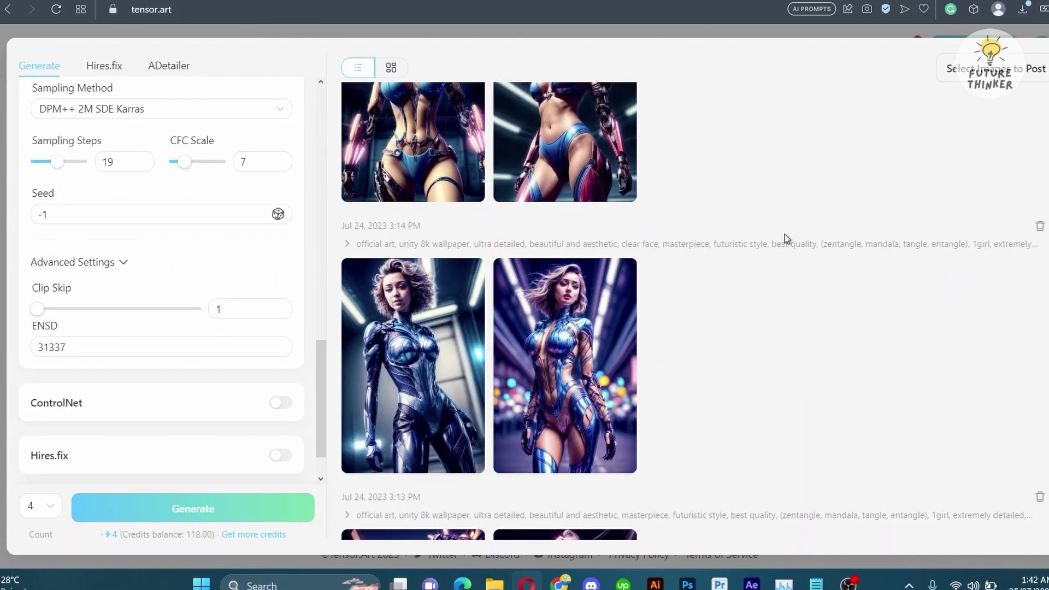
# Preview an earlier chrome-suit result full size, then bring up the Select Model dialog
pyautogui.click(423, 326)
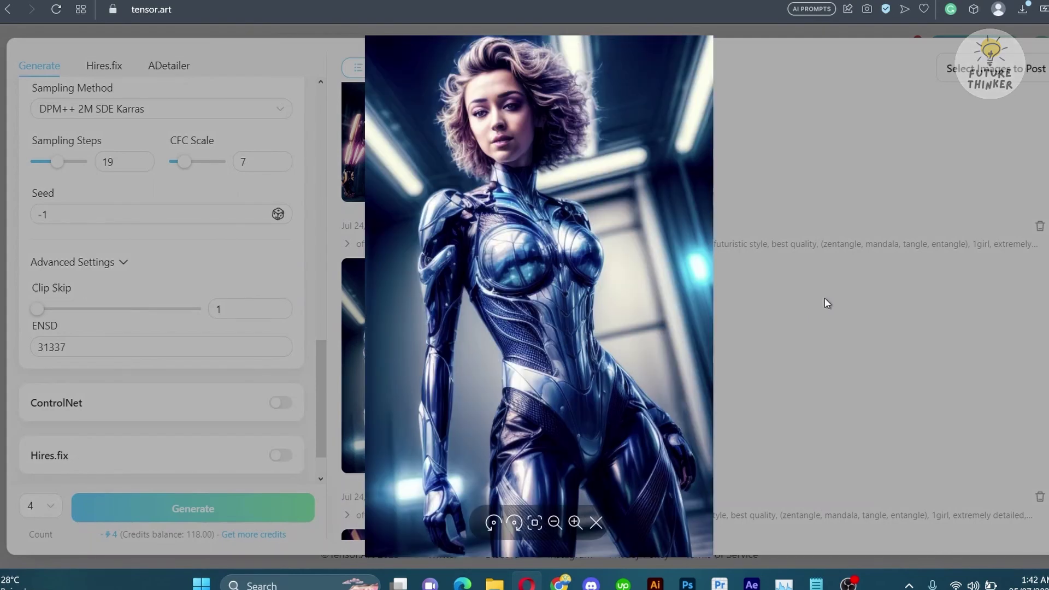
pyautogui.click(875, 281)
pyautogui.scroll(10, 269, 210)
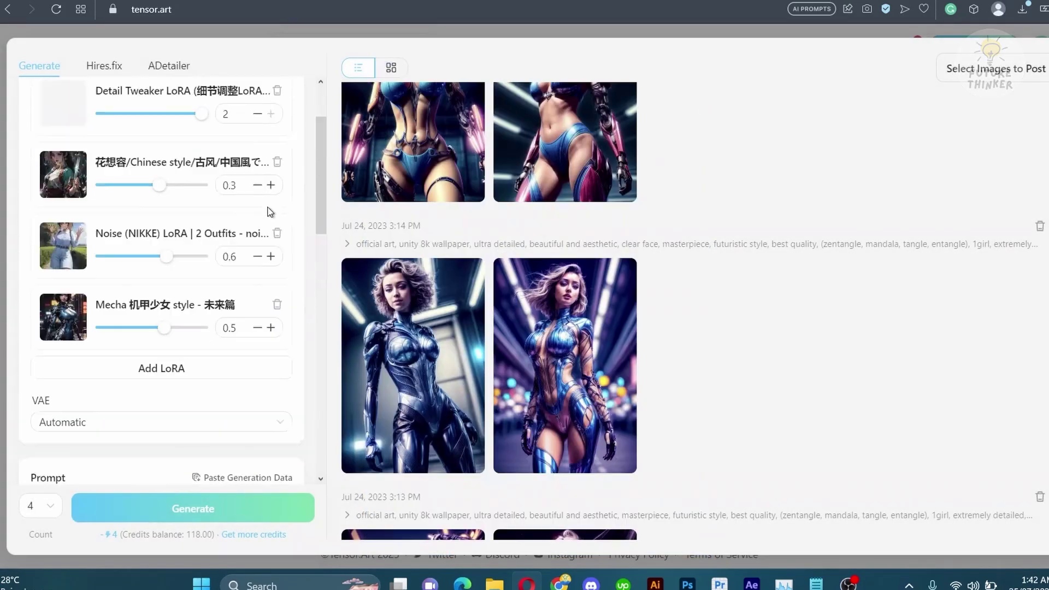
pyautogui.click(174, 132)
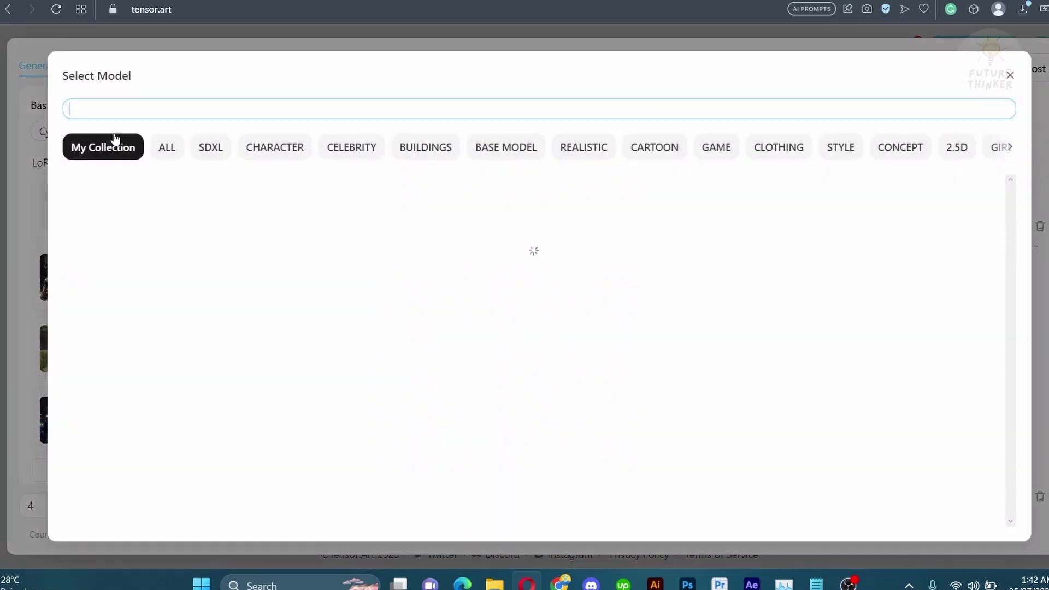
# Switch the model picker to the ALL category and browse models like GhostMix and Astro~Comix
pyautogui.click(166, 147)
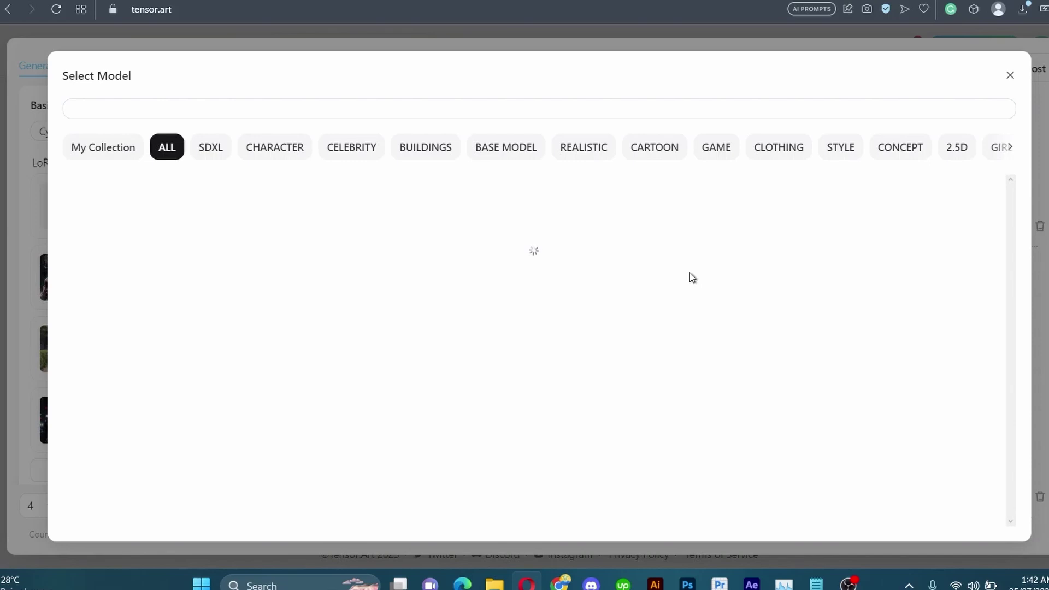
pyautogui.scroll(-7, 690, 273)
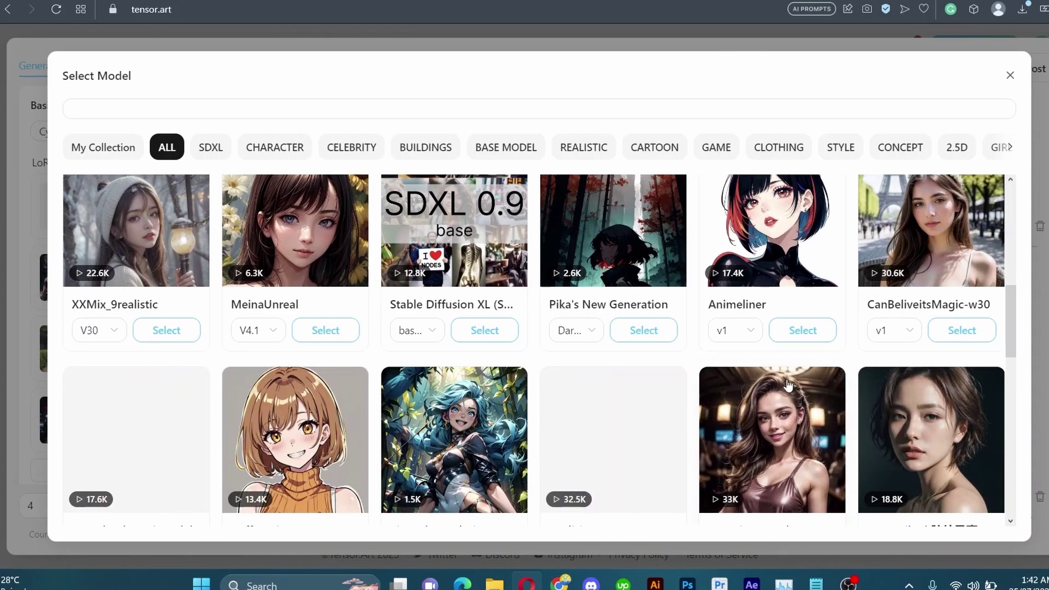
pyautogui.scroll(-1, 802, 363)
pyautogui.scroll(-10, 802, 363)
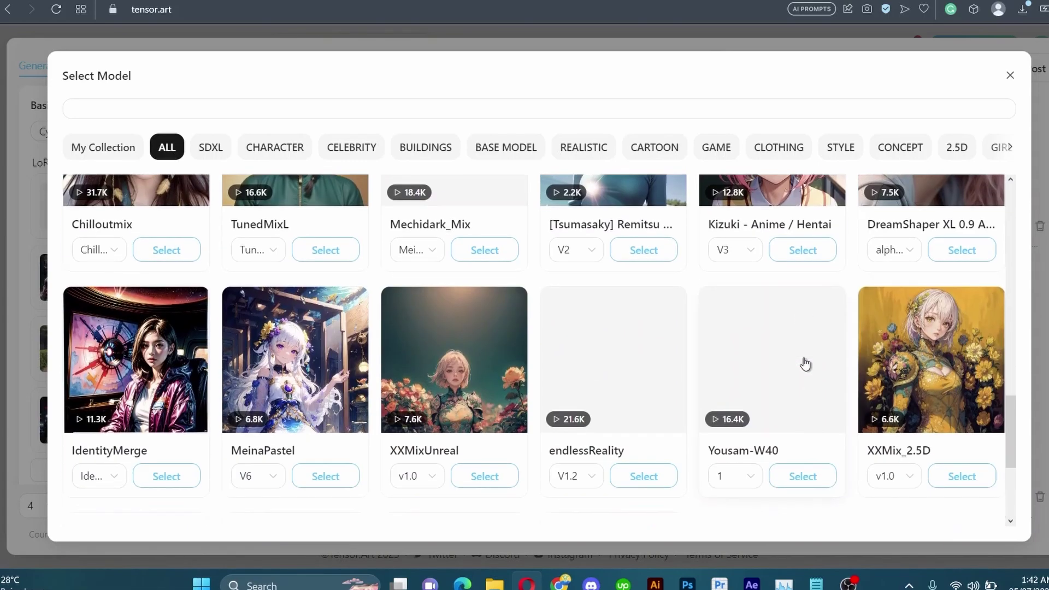
pyautogui.scroll(-1, 804, 367)
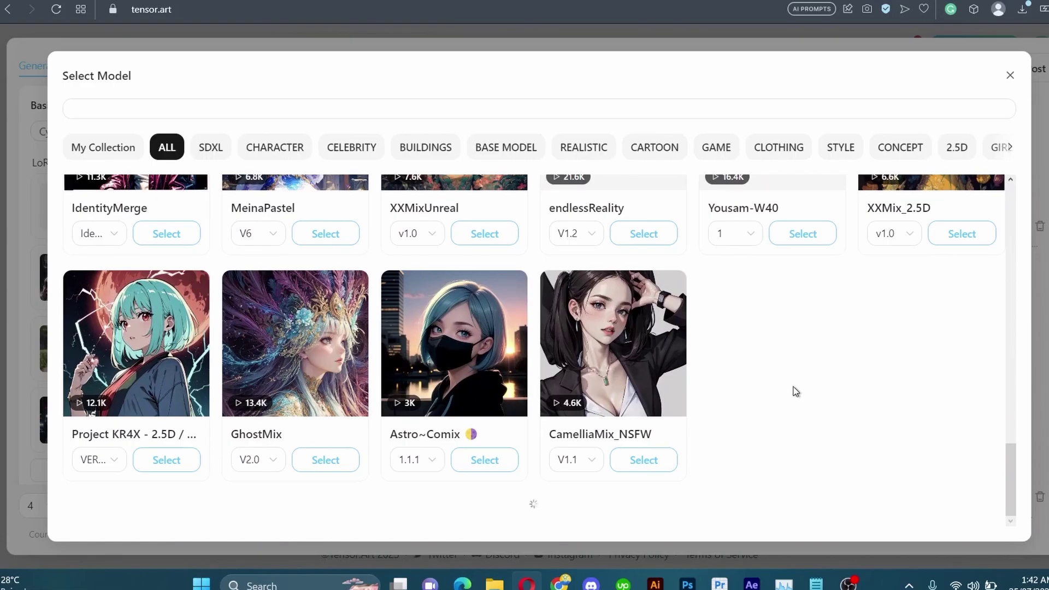